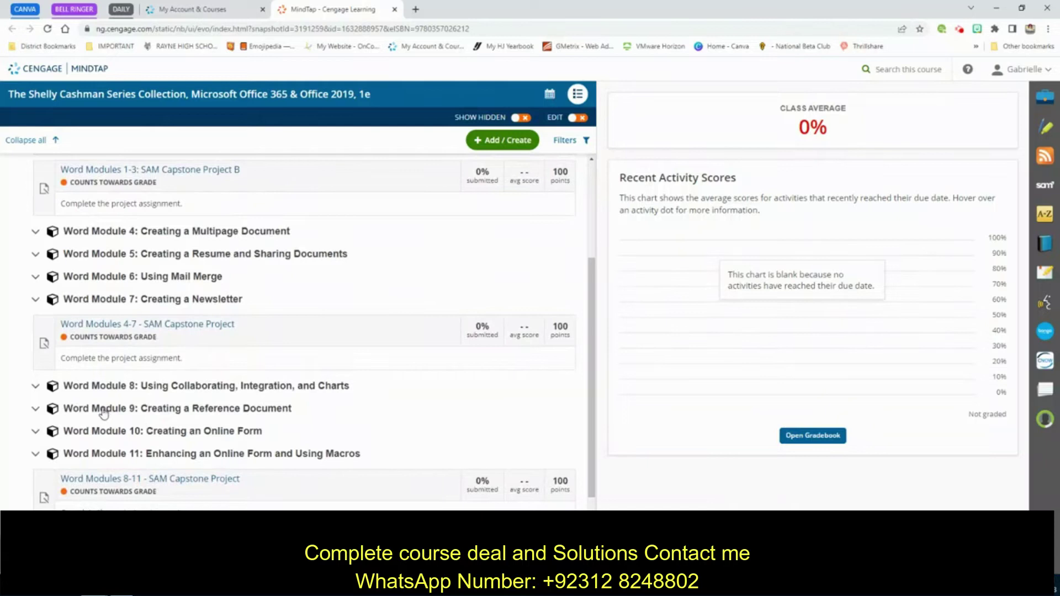
Open Word Module 9 SAM Project A under Word Module 9: Creating a Reference Document and start the assignment.
click(117, 410)
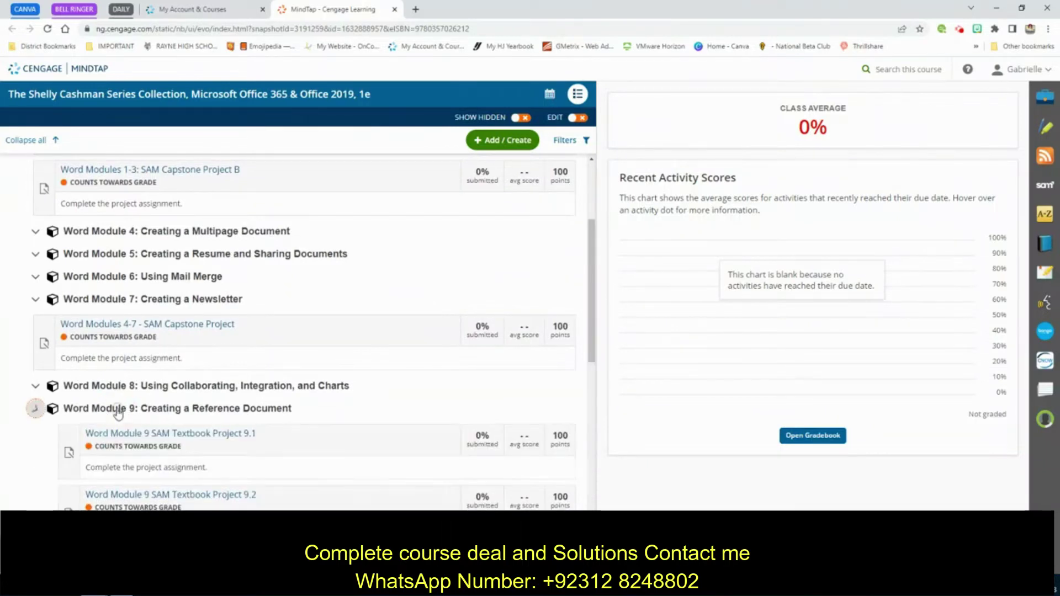
scroll(250, 418, down, 5)
scroll(221, 386, down, 2)
click(198, 340)
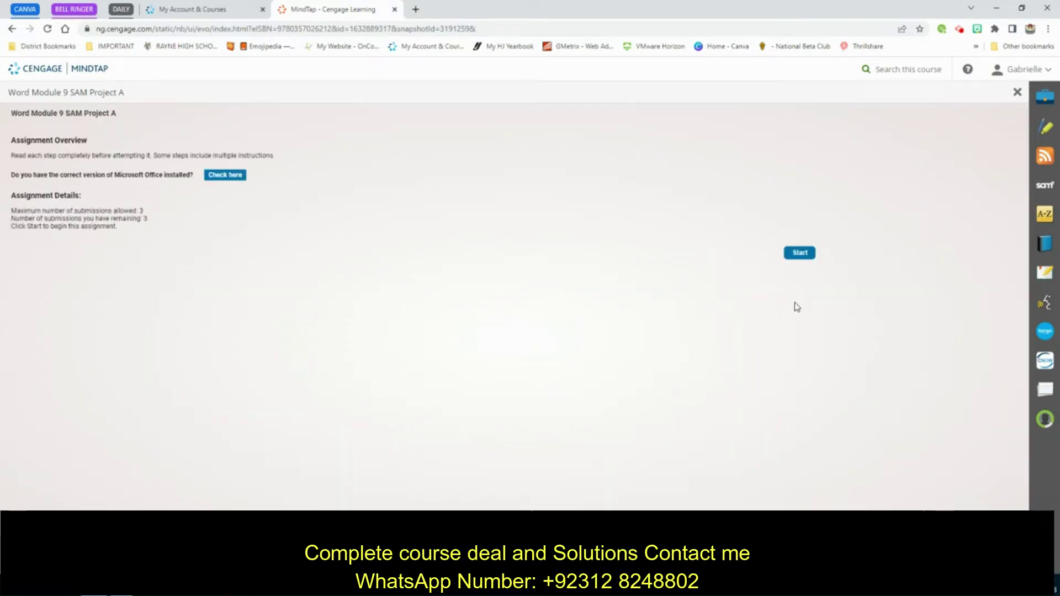
click(800, 255)
click(277, 159)
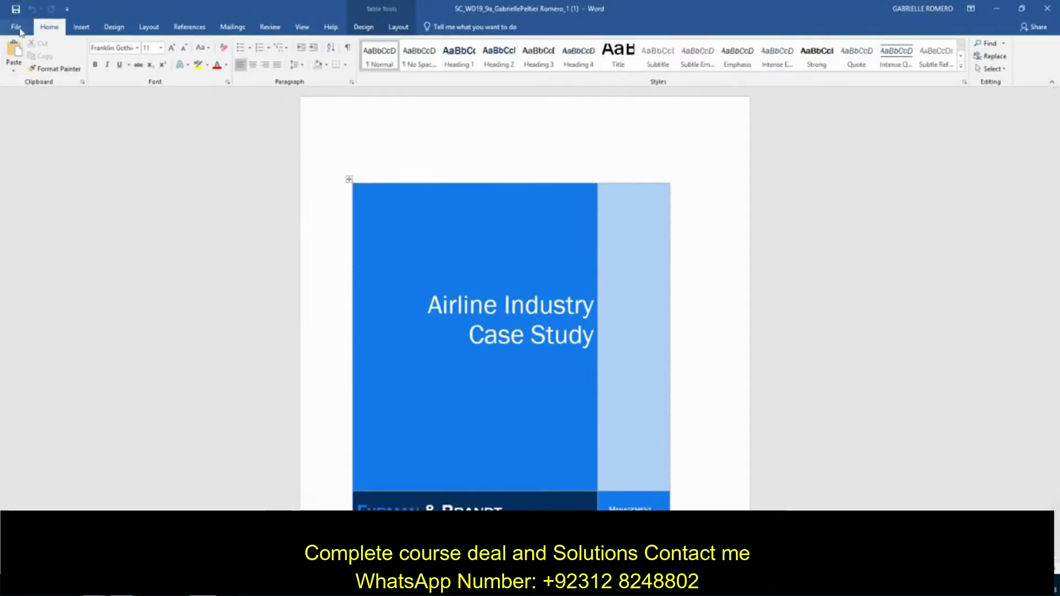
Save the case study document in the IBCA folder on the H: drive with its file name ending in _2, replacing the existing file.
click(18, 27)
click(31, 139)
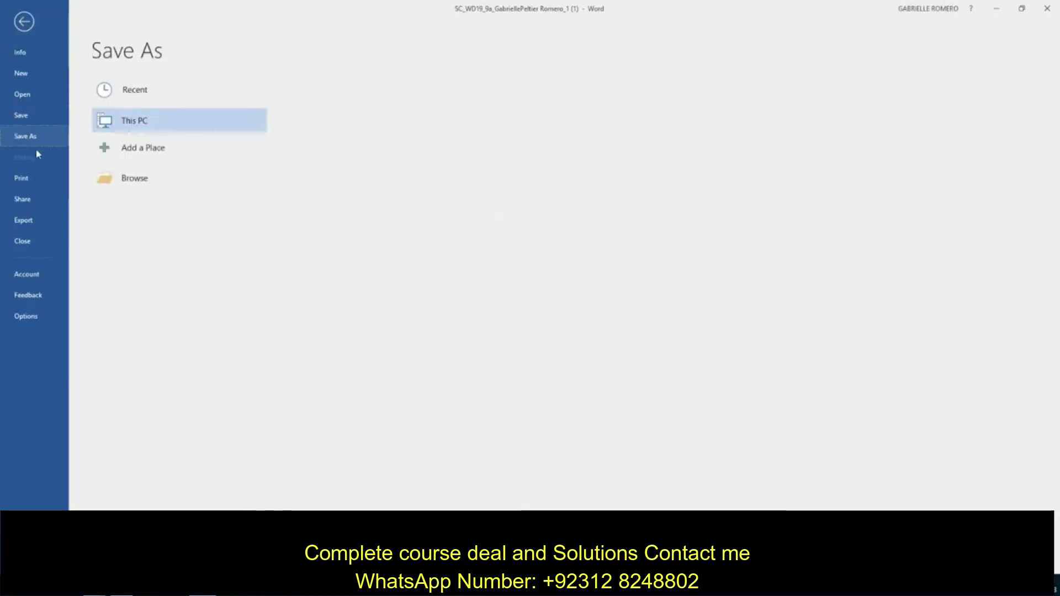
click(147, 183)
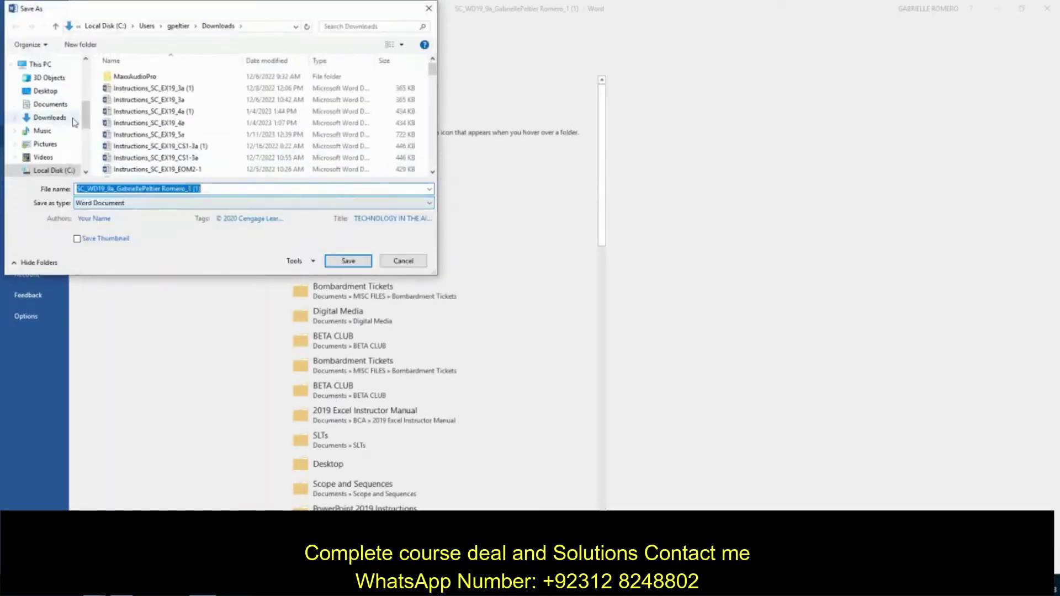
click(177, 27)
scroll(55, 144, down, 1)
click(59, 168)
scroll(181, 105, down, 8)
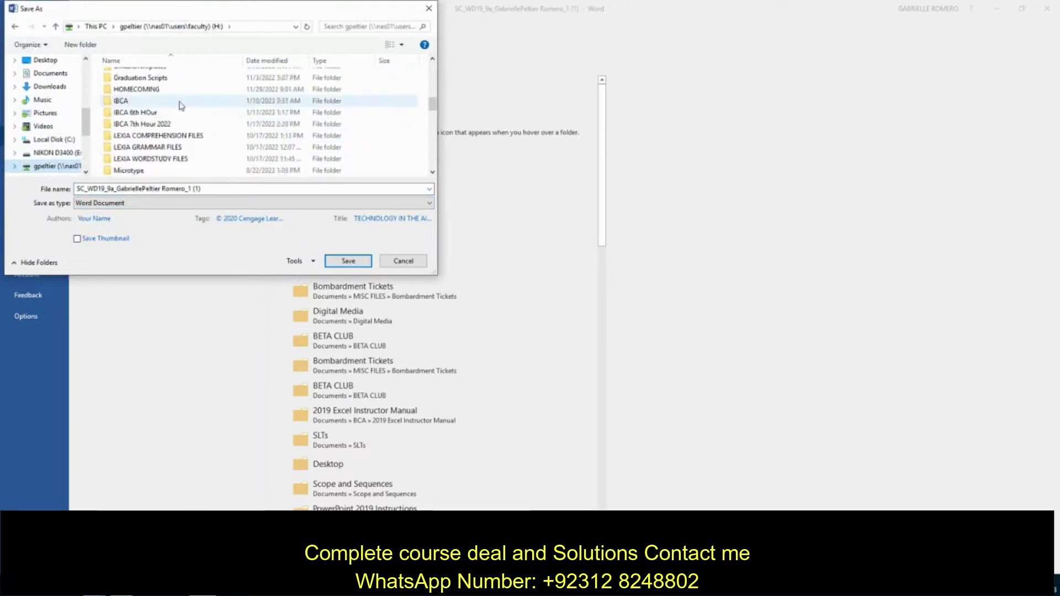
double_click(178, 102)
double_click(208, 190)
key(BackSpace)
key(BackSpace)
text(2)
key(Return)
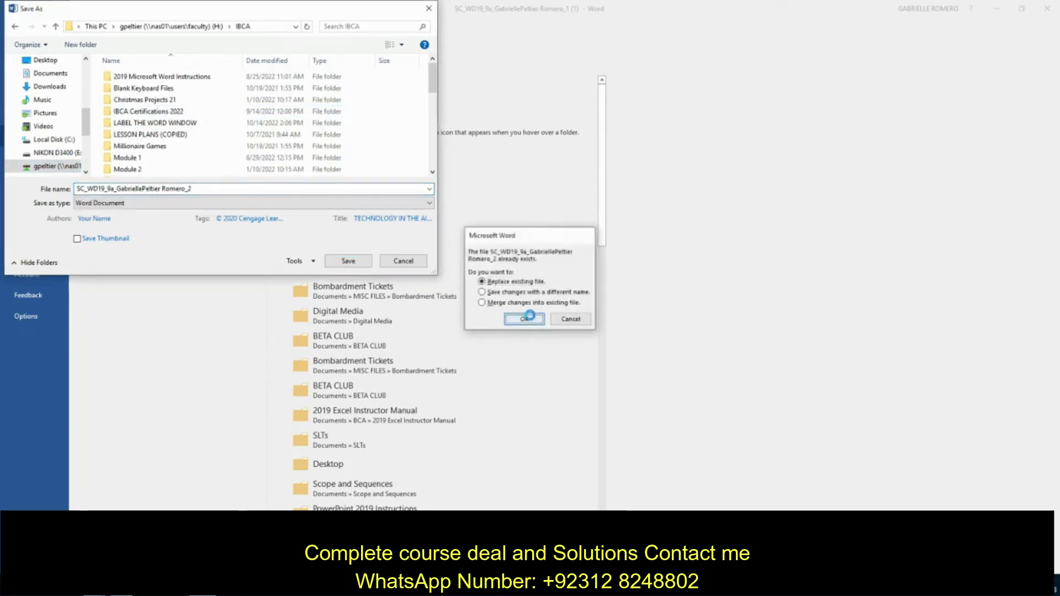
click(524, 319)
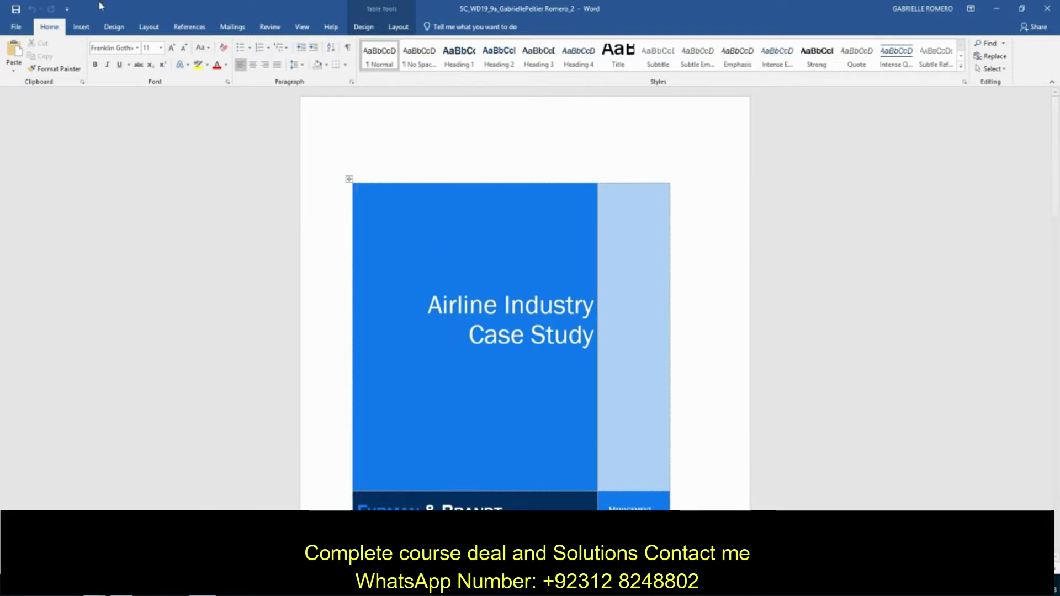
Switch the document to Outline view.
click(302, 28)
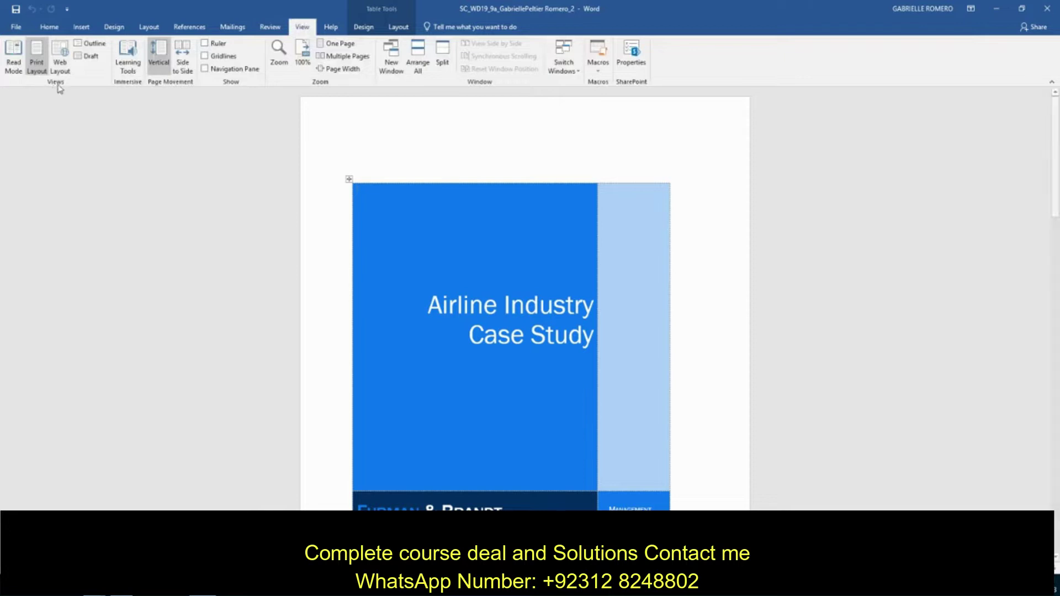
click(92, 45)
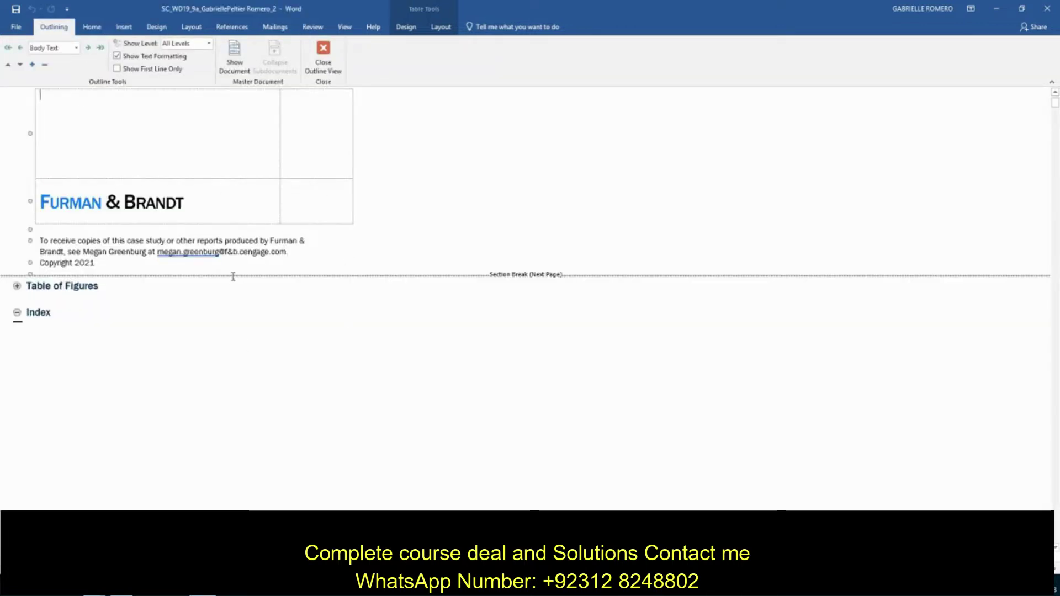
scroll(231, 276, up, 6)
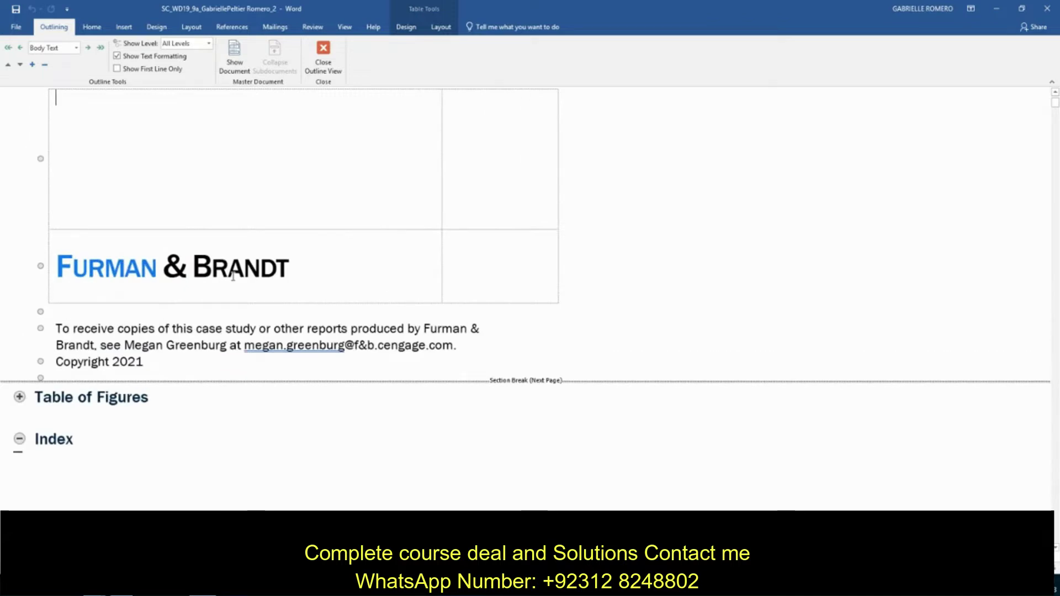
scroll(232, 276, up, 1)
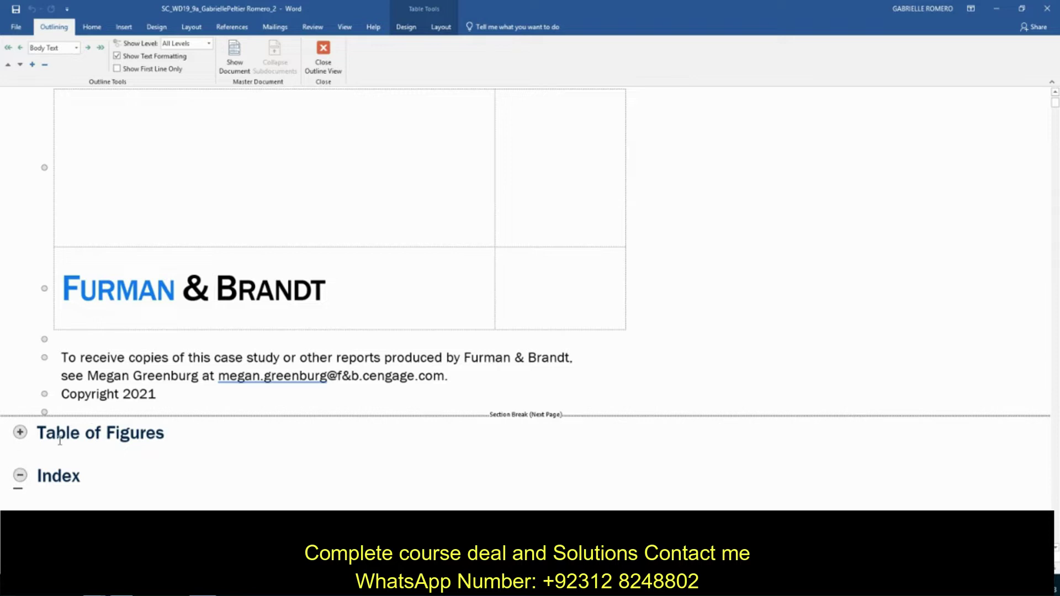
Insert Support_WD19_9a_Content (1) from Downloads as a subdocument in the blank paragraph above the Table of Figures heading.
click(60, 412)
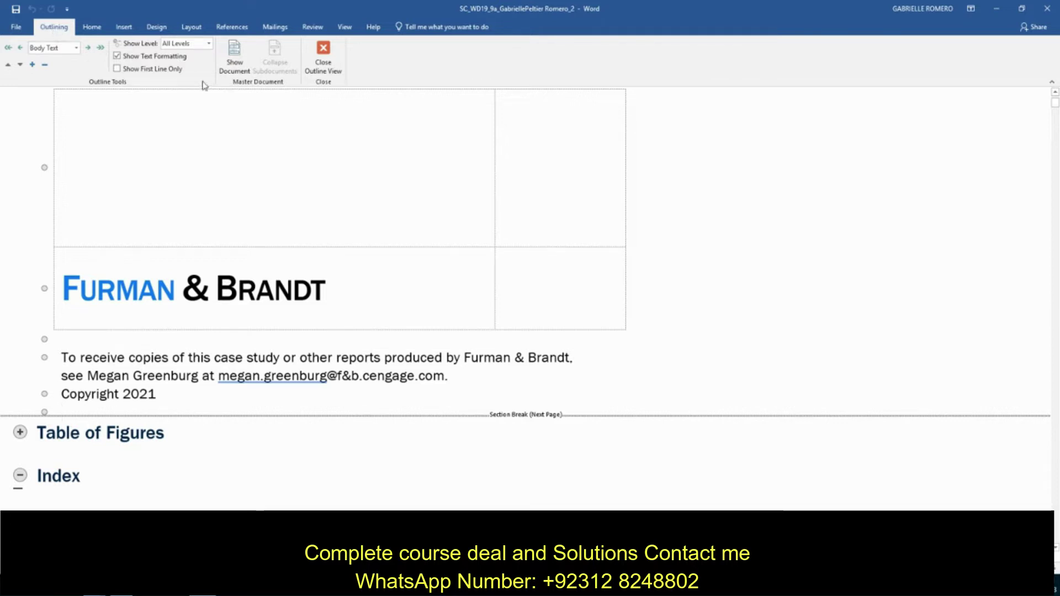
click(235, 58)
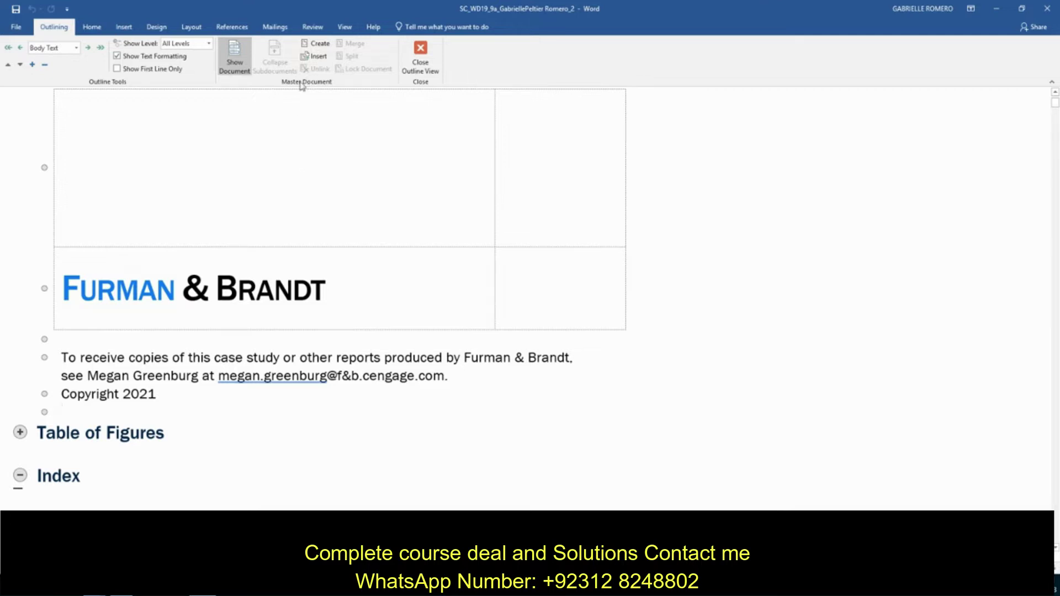
click(317, 57)
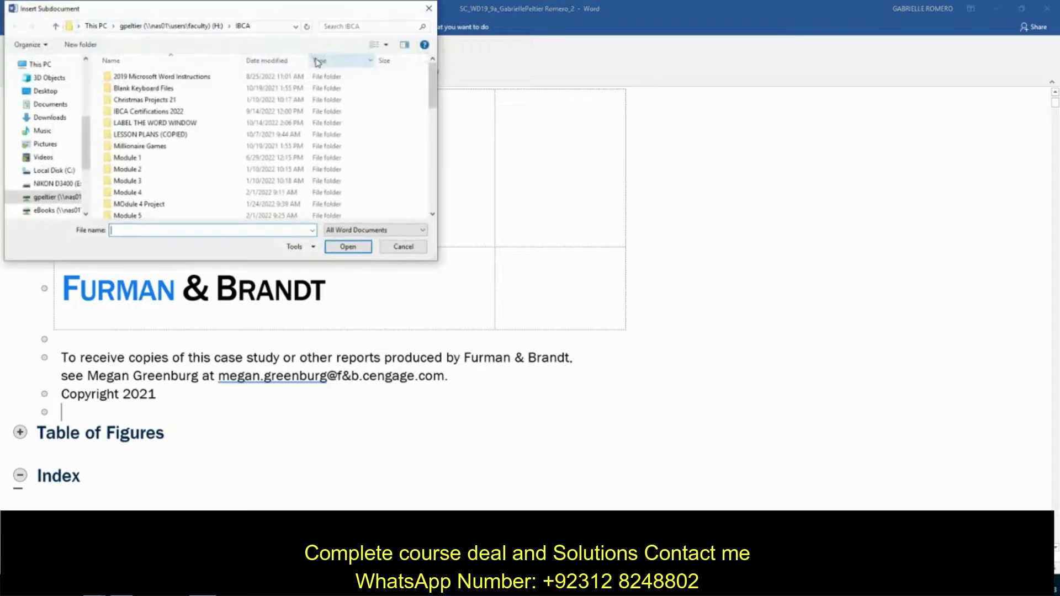
click(58, 135)
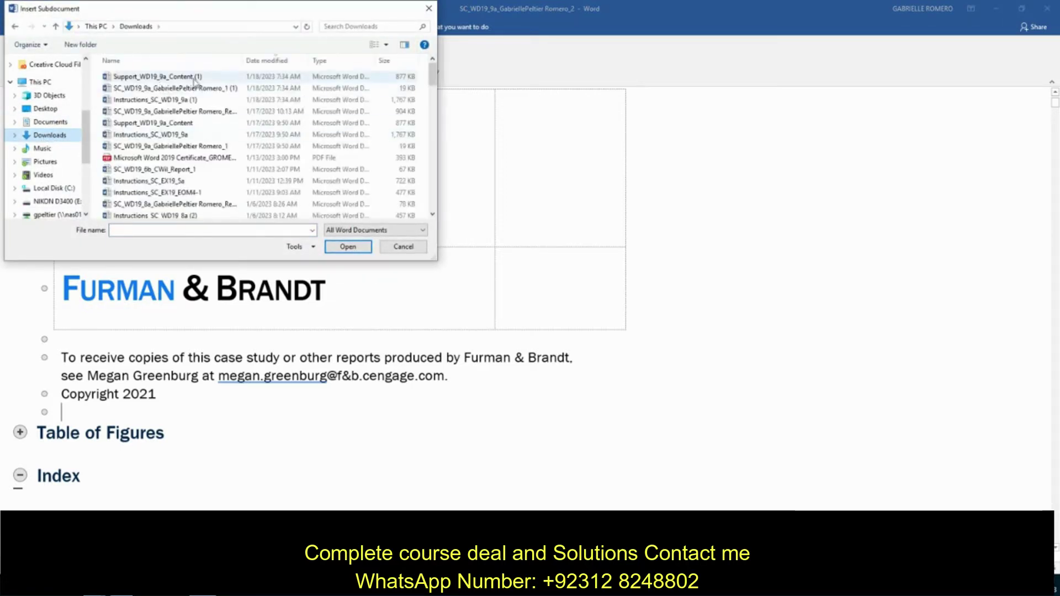
click(171, 78)
click(348, 247)
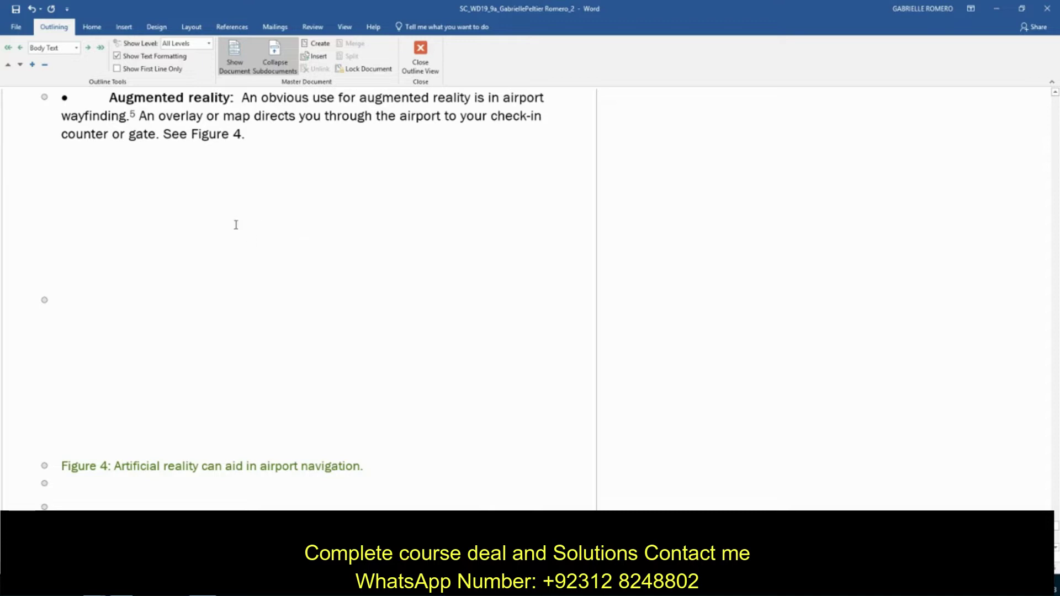
Unlink the inserted subdocument that begins with the Background heading and close Outline view.
scroll(241, 228, up, 20)
scroll(232, 219, up, 20)
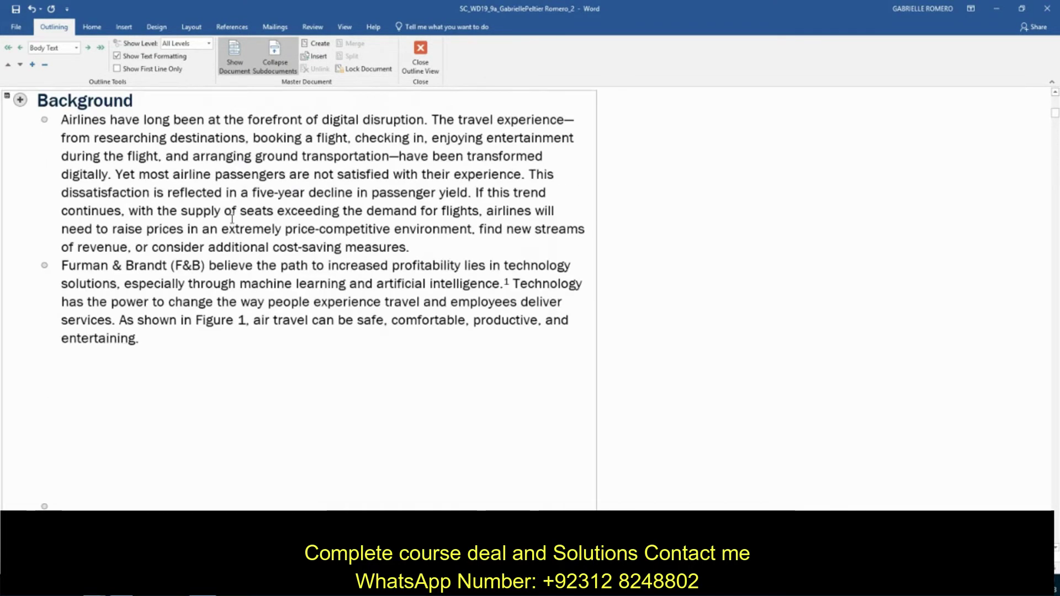
scroll(232, 220, up, 3)
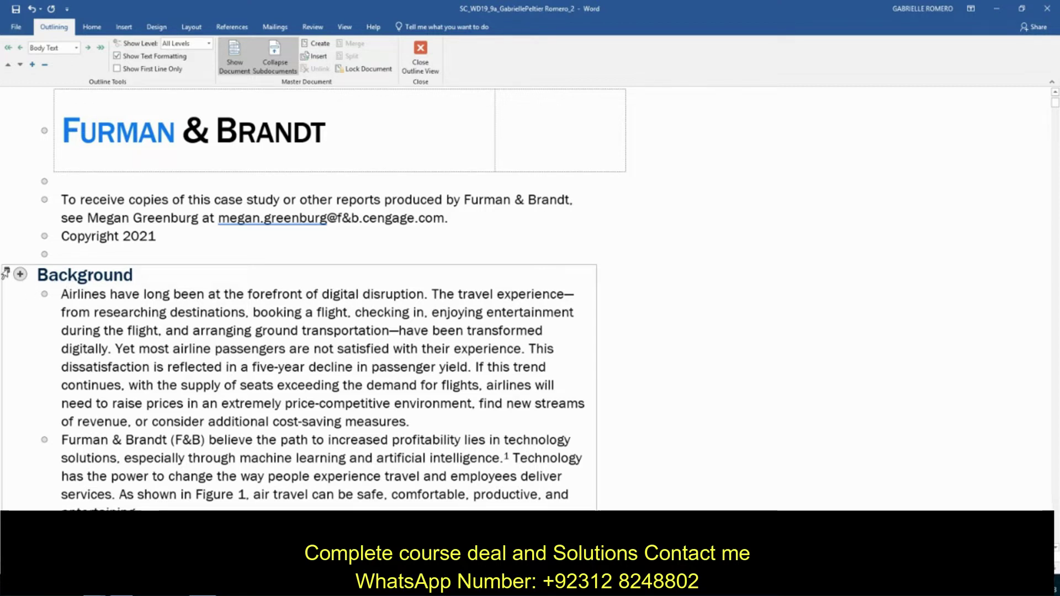
click(6, 273)
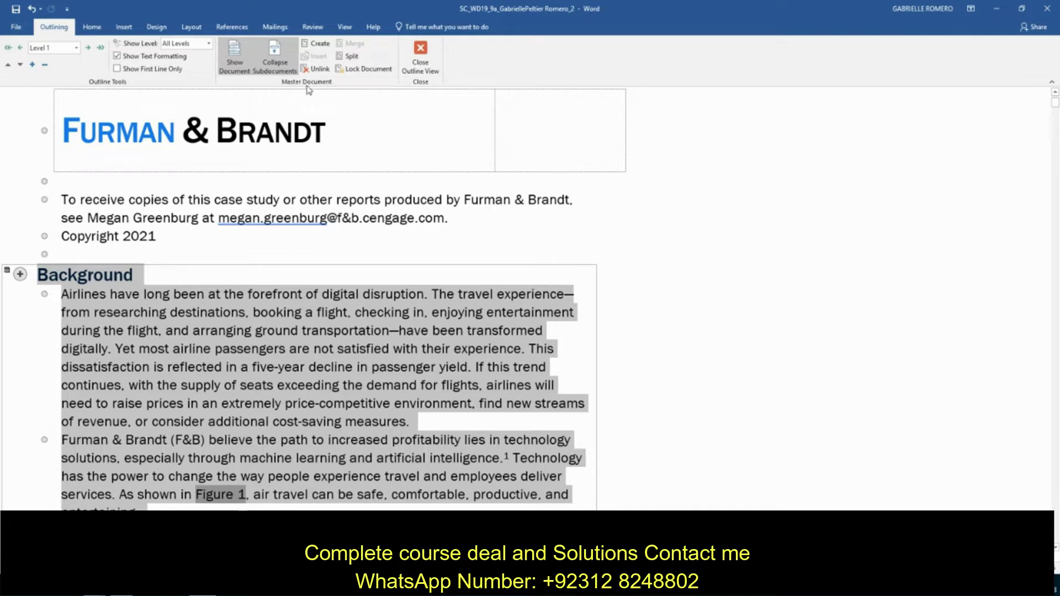
click(317, 69)
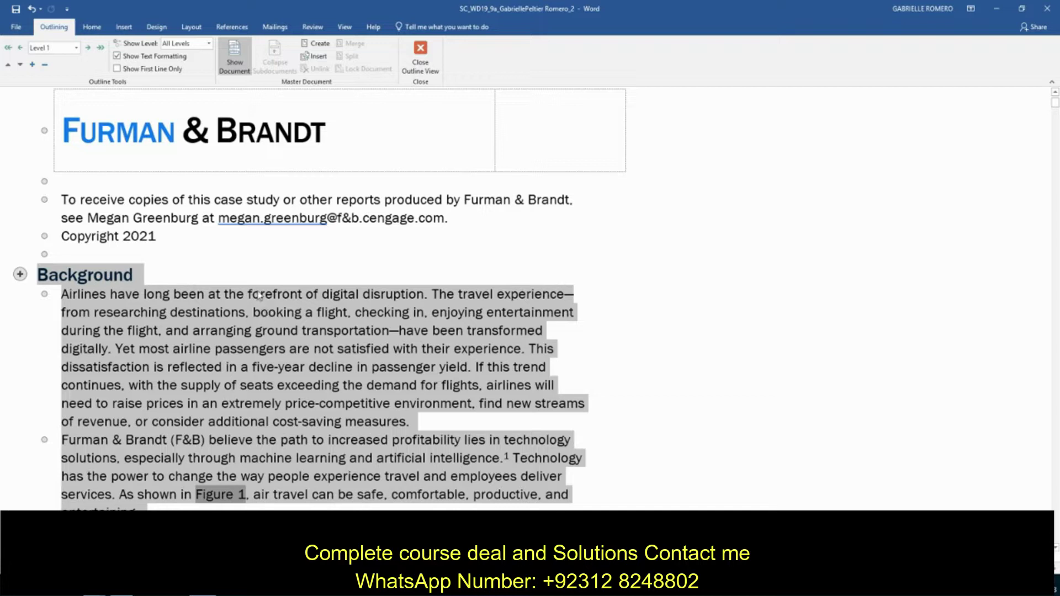
click(426, 62)
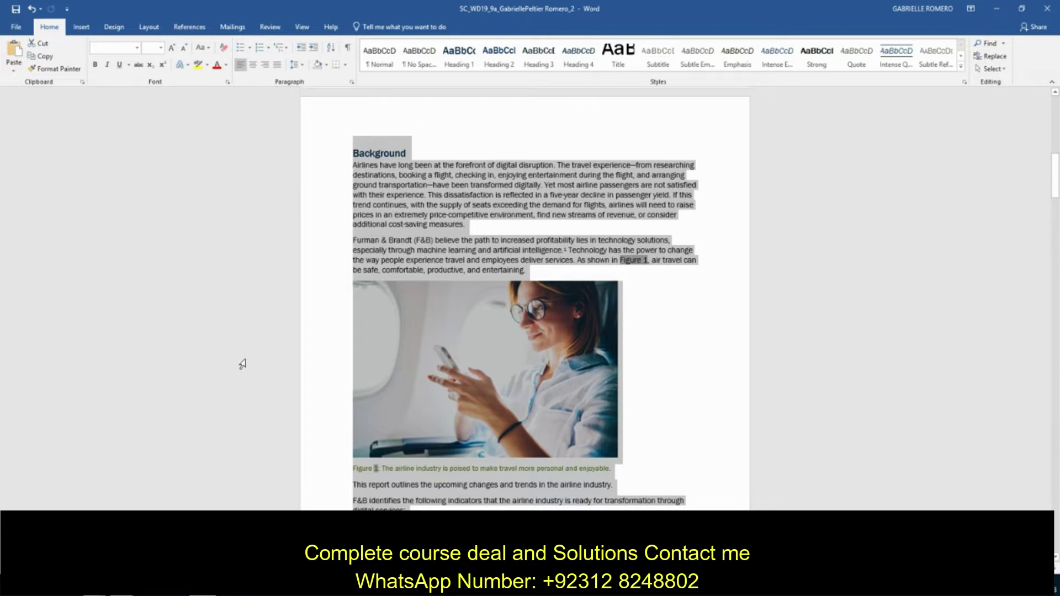
click(466, 225)
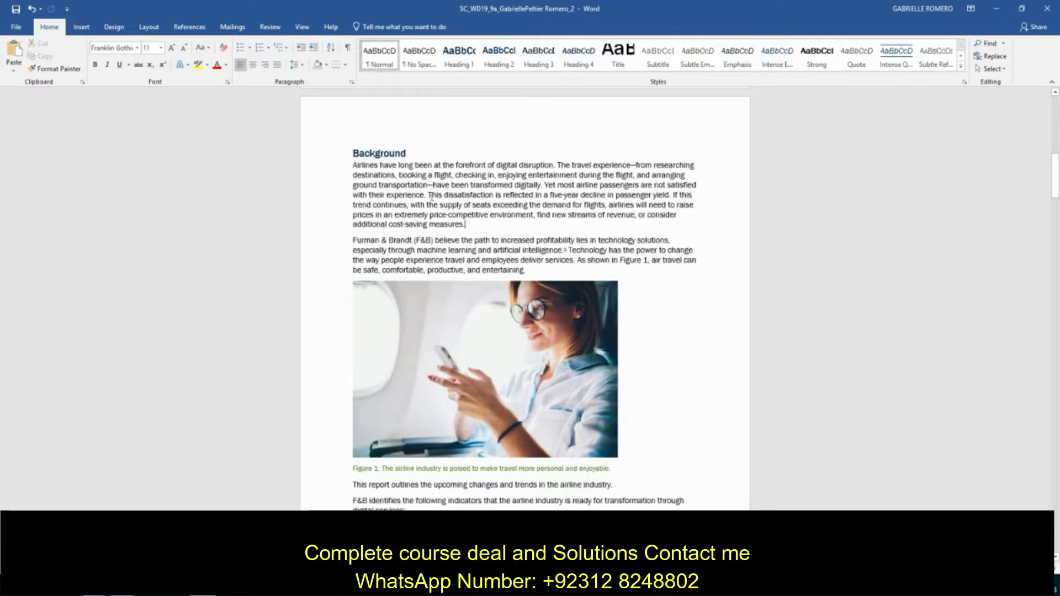
Insert an endnote after "five-year decline in passenger yield." reading "Passenger yield is the difference between the supply and demand of seats on a flight.".
drag(428, 196, 667, 200)
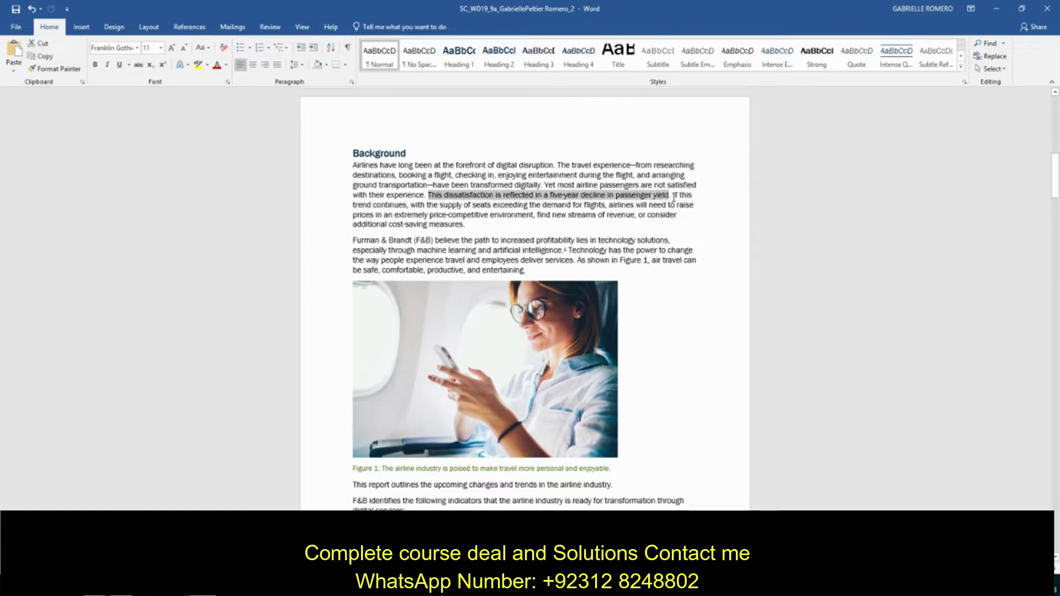
click(674, 196)
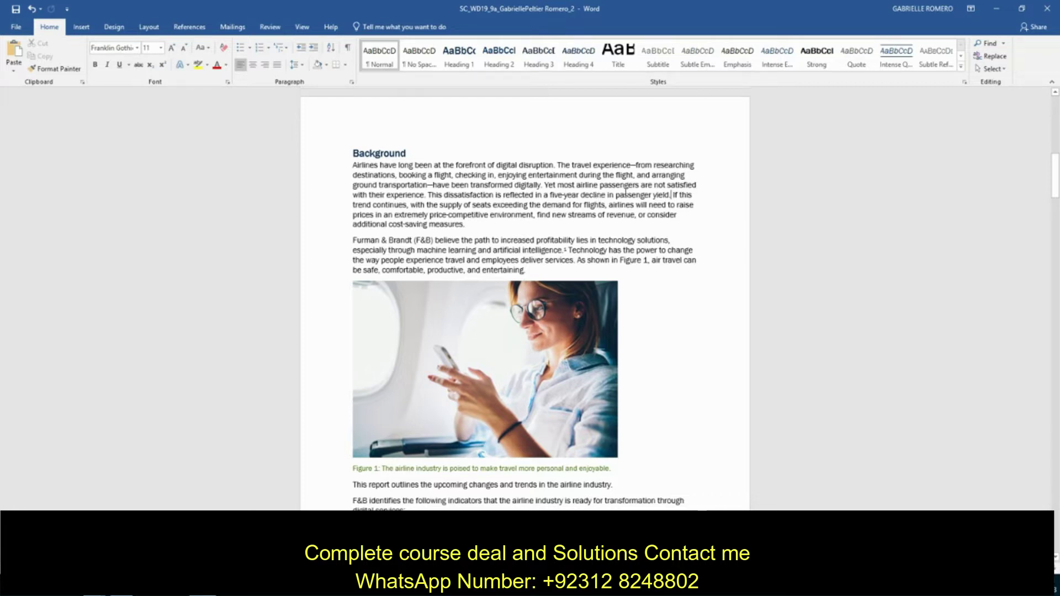
click(195, 34)
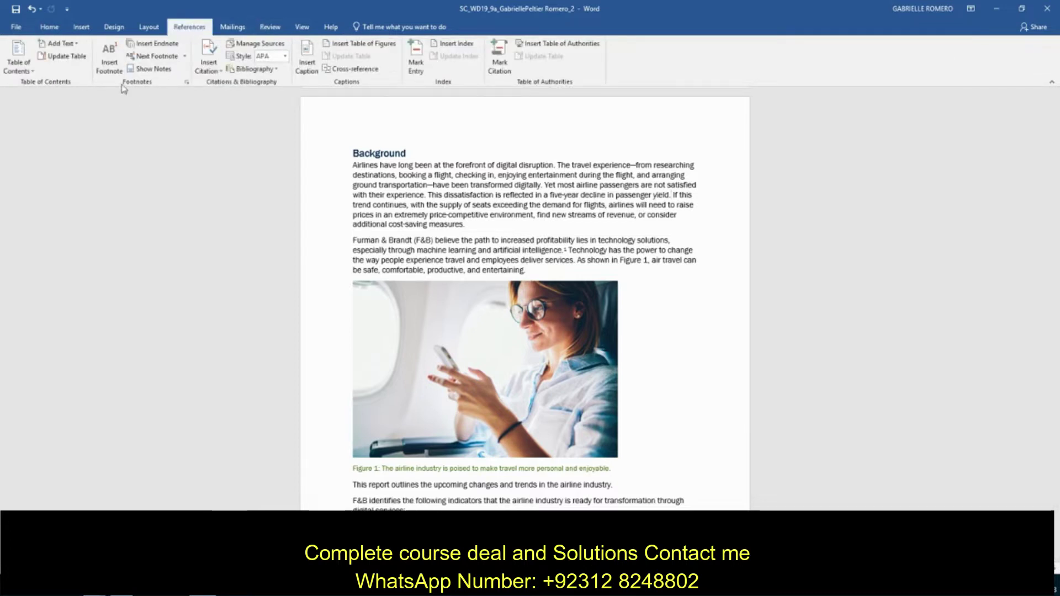
click(161, 45)
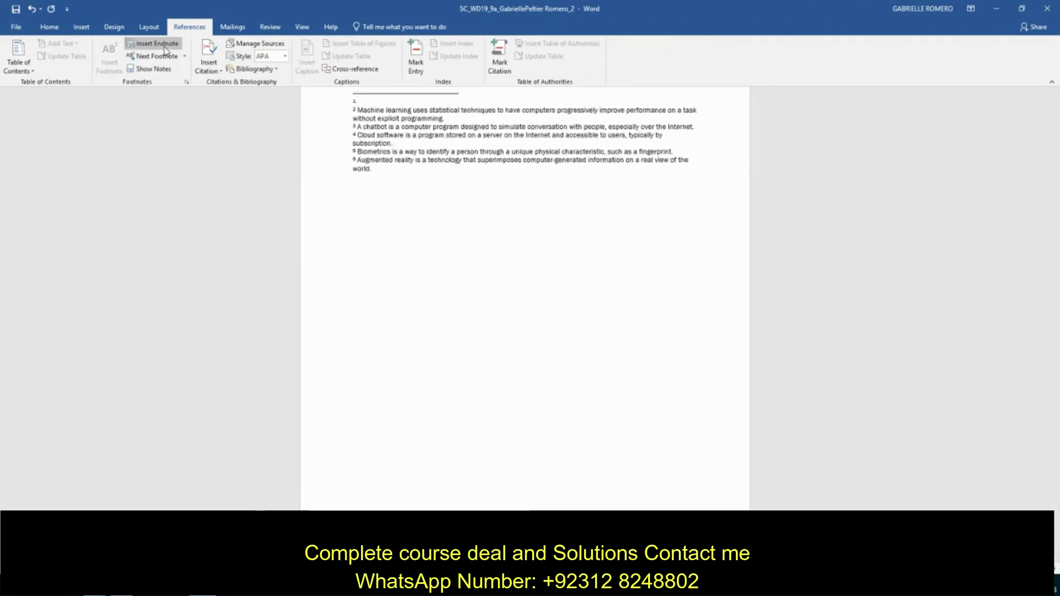
text(Pass)
scroll(464, 227, up, 10)
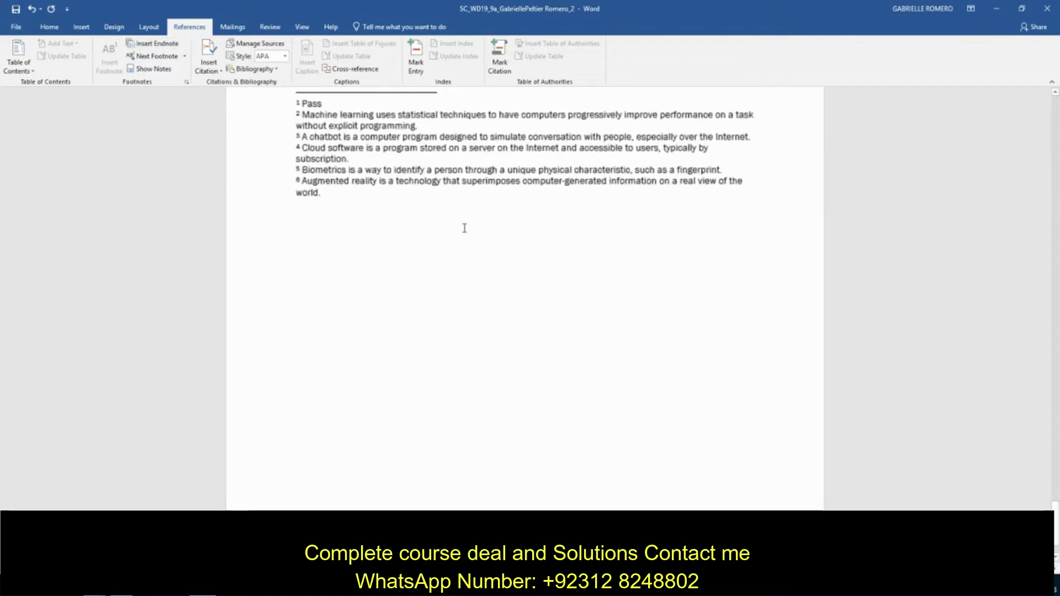
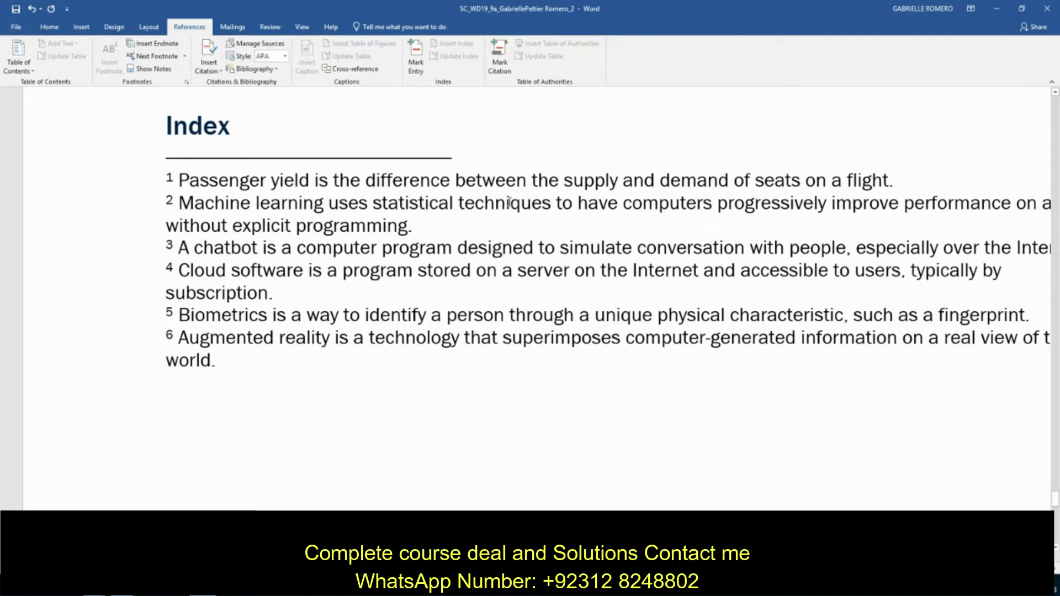
Replace the "[euro symbol]" placeholder before 62 in the Personal experiences bullet with the Euro Sign symbol.
scroll(548, 236, up, 5)
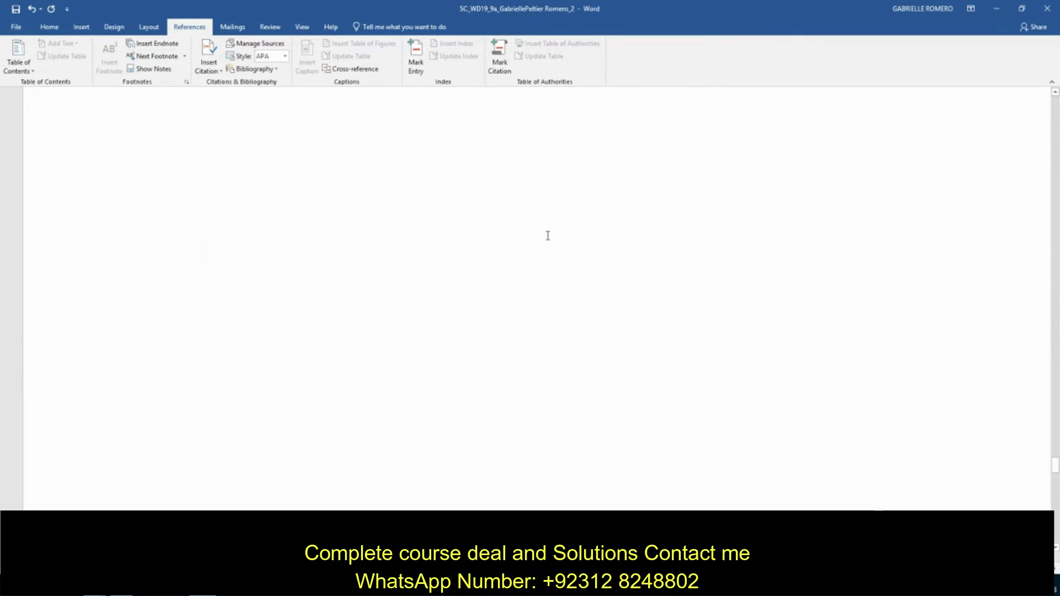
scroll(548, 236, up, 15)
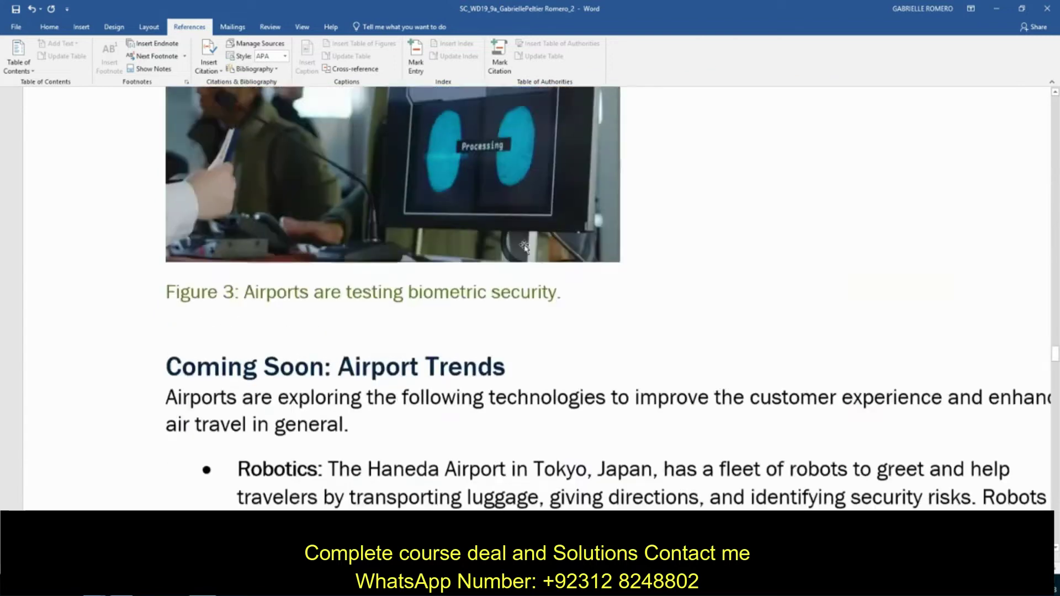
scroll(525, 245, up, 15)
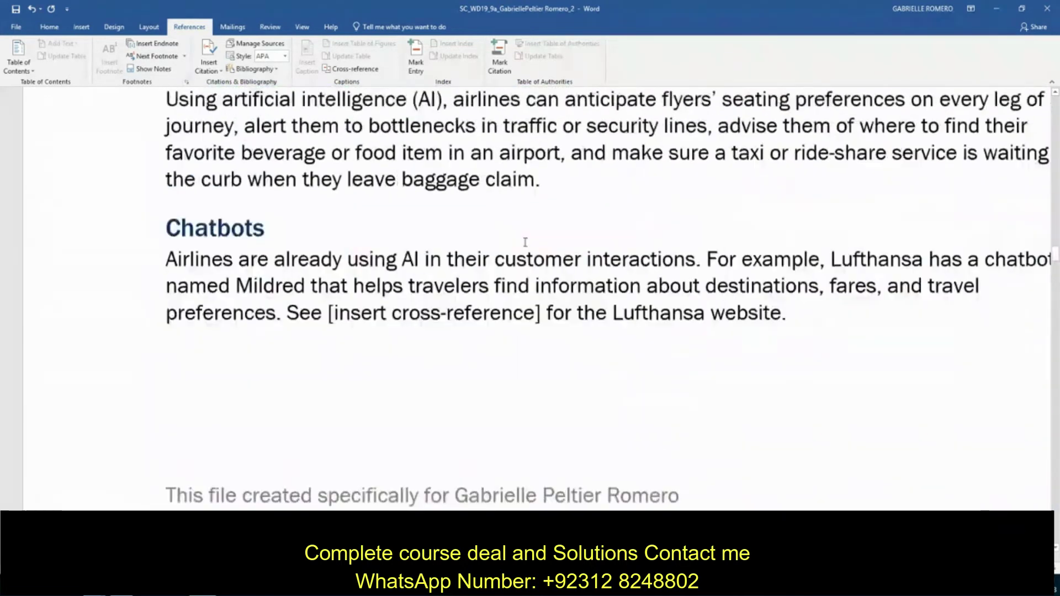
scroll(525, 243, up, 15)
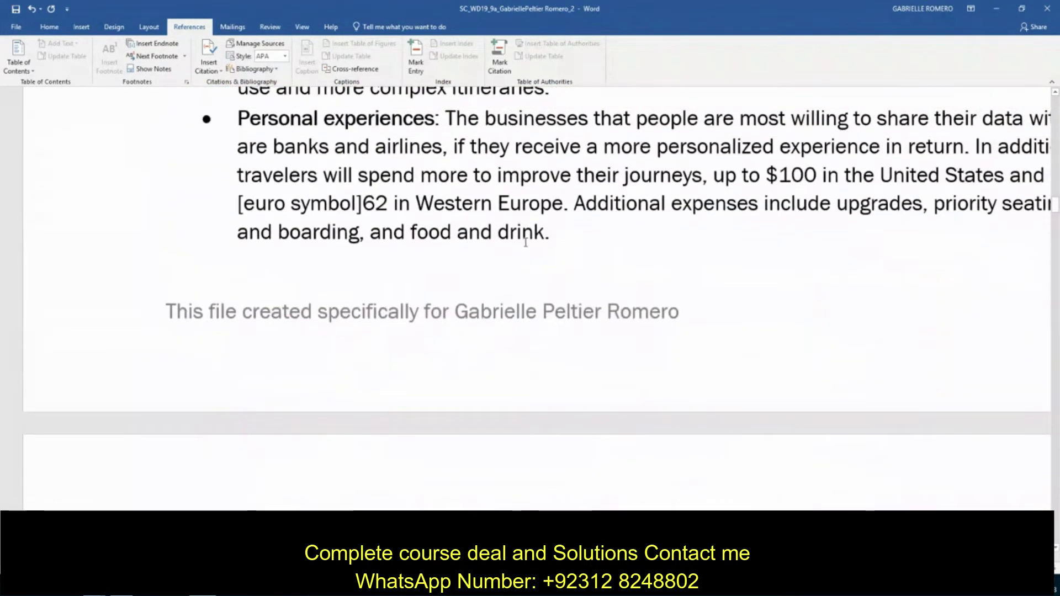
scroll(525, 242, up, 3)
ctrl+scroll(525, 242, down, 1)
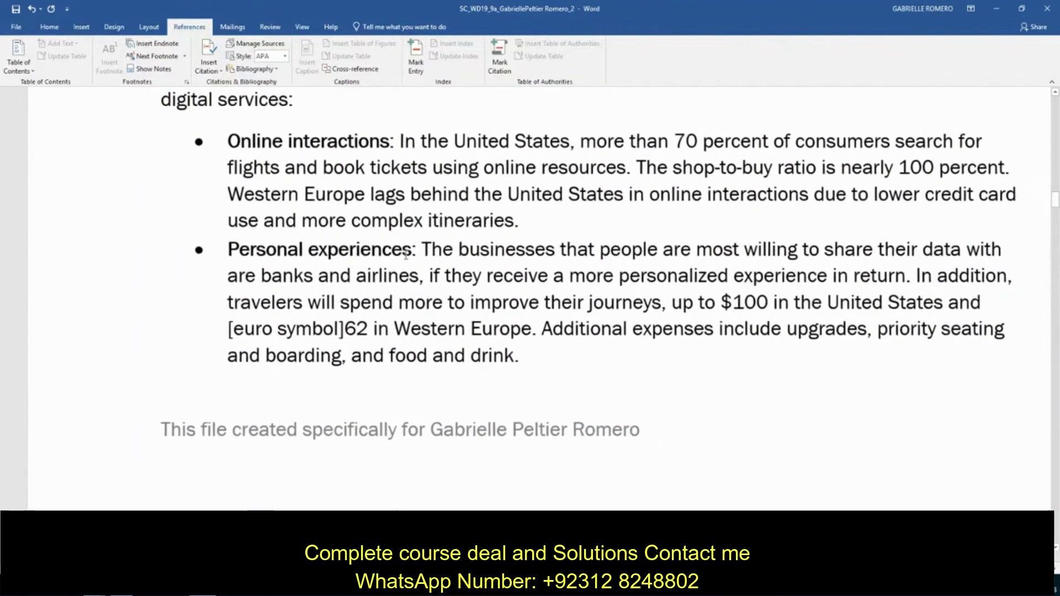
ctrl+scroll(406, 254, down, 1)
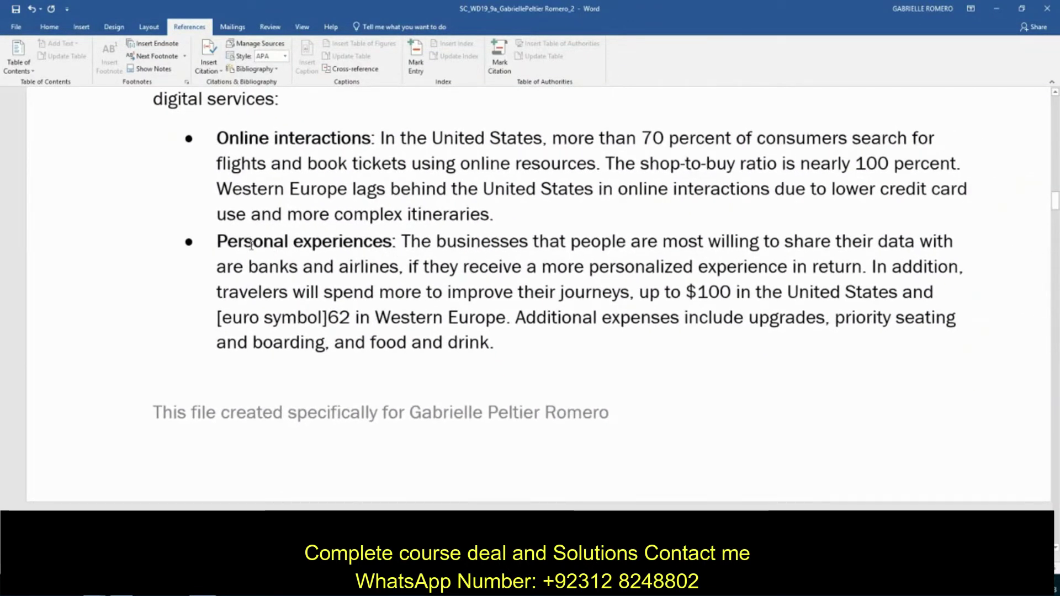
scroll(325, 243, up, 2)
scroll(325, 243, down, 1)
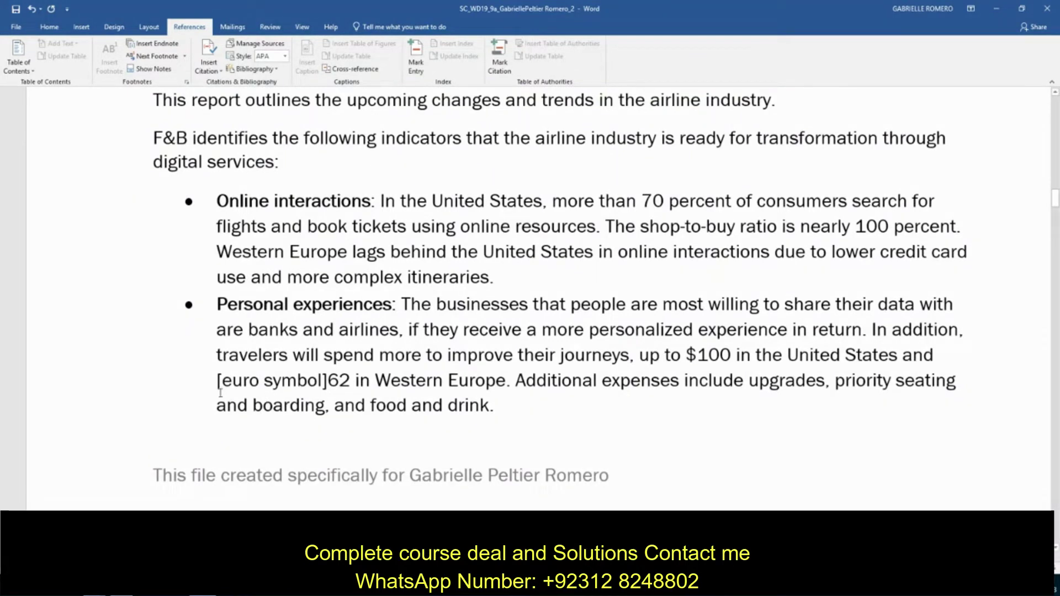
drag(212, 381, 329, 391)
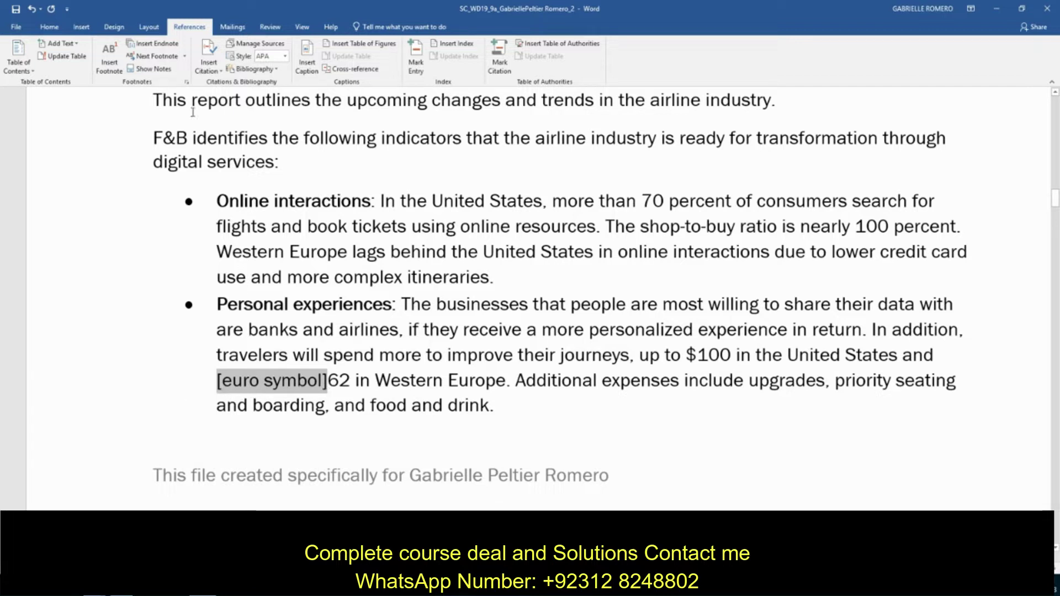
click(82, 28)
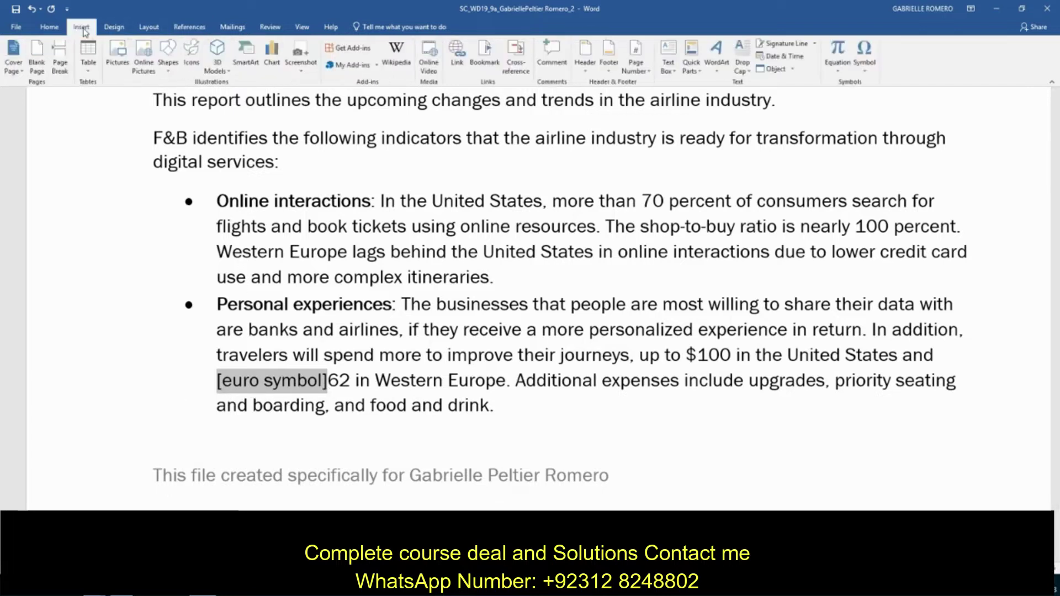
click(865, 62)
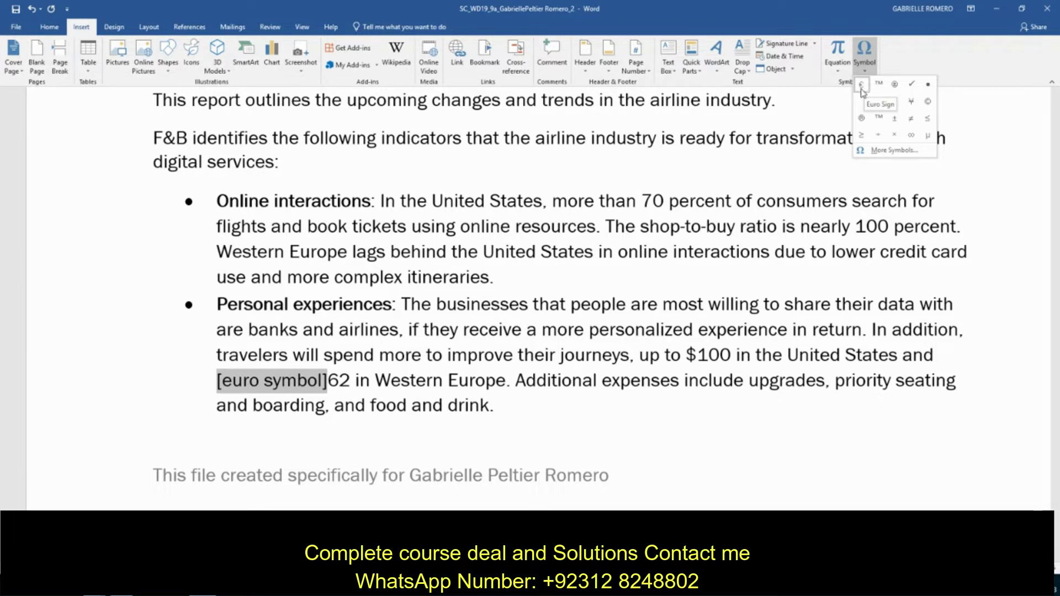
click(861, 88)
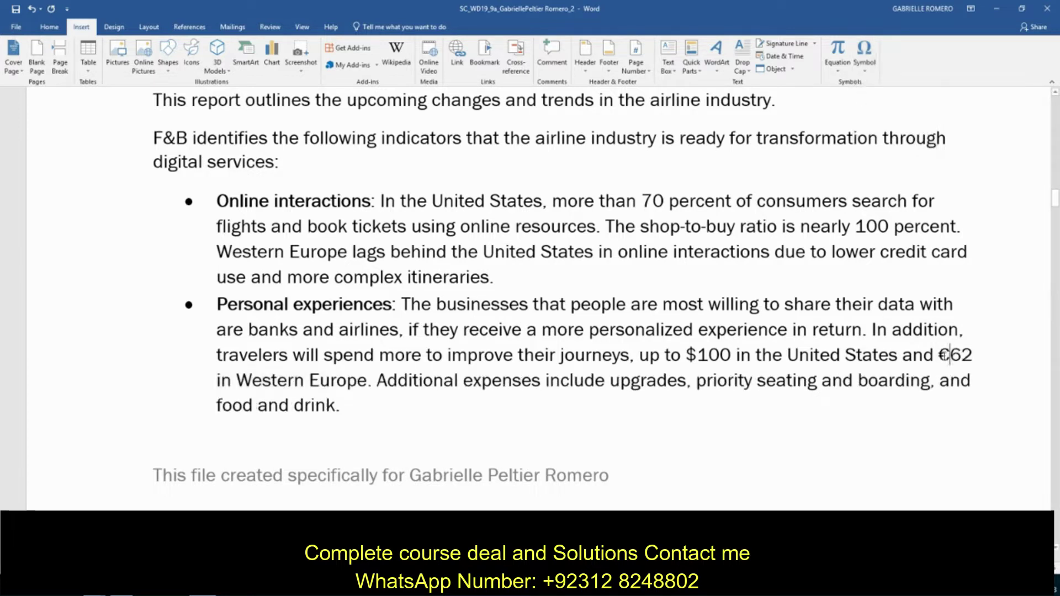
drag(950, 354, 939, 355)
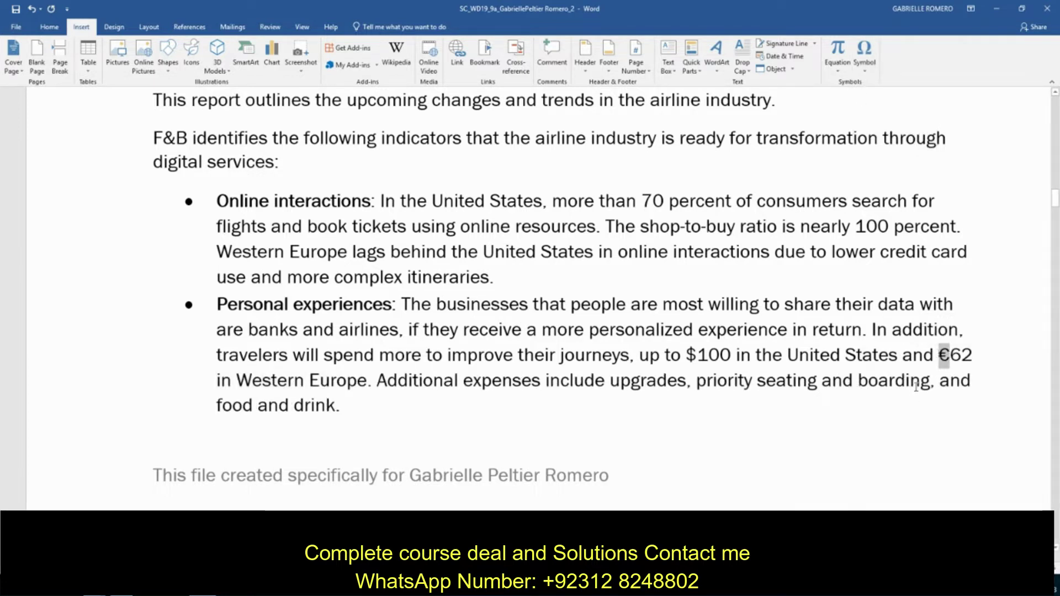
key(ctrl+c)
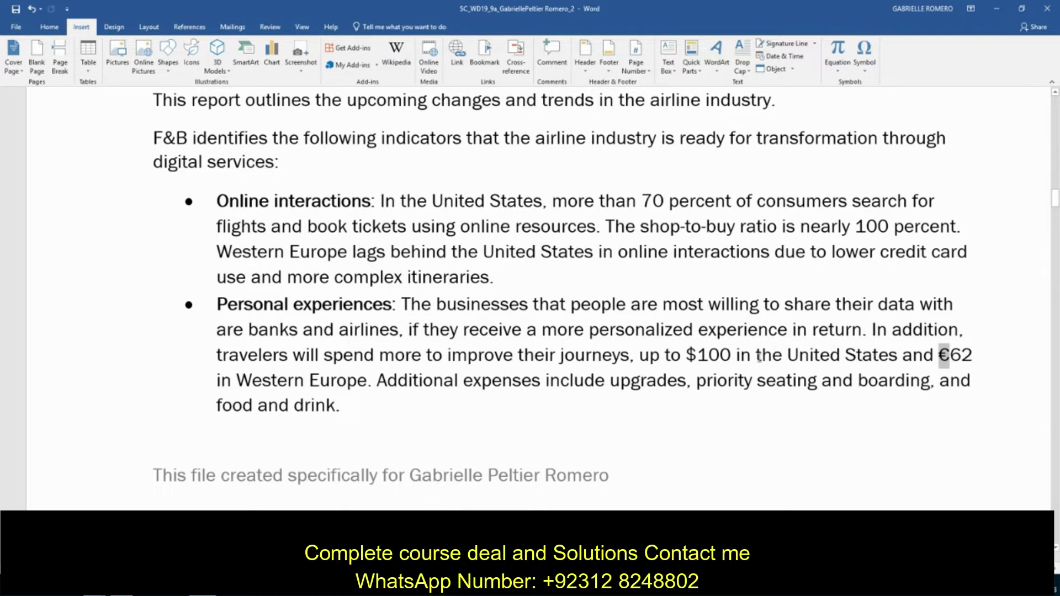
Add the caption "Figure 3: Some airlines use chatbots." below the Lufthansa website picture.
scroll(685, 377, down, 20)
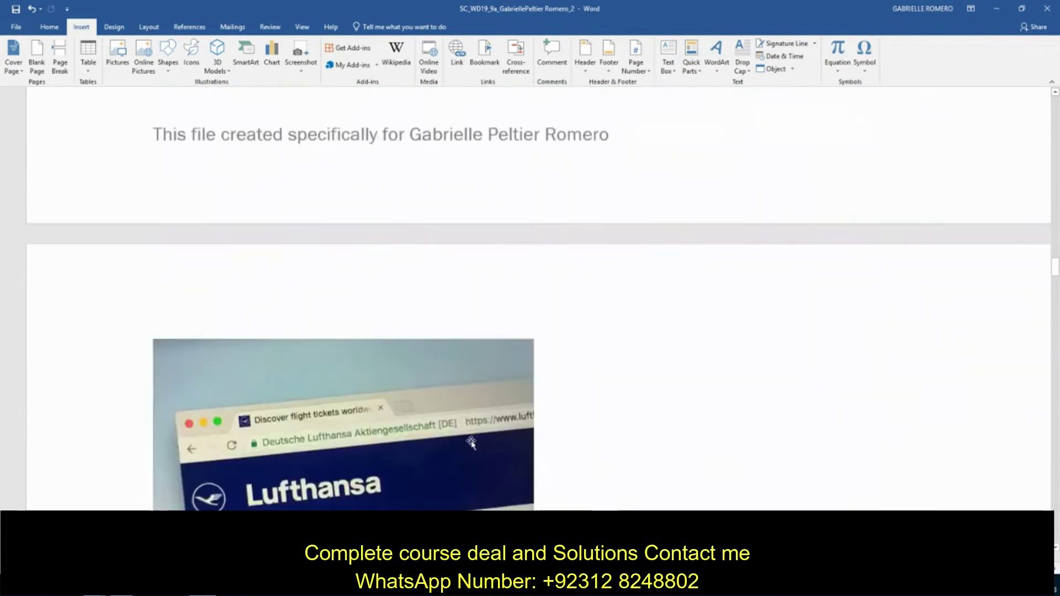
scroll(385, 445, up, 5)
click(510, 428)
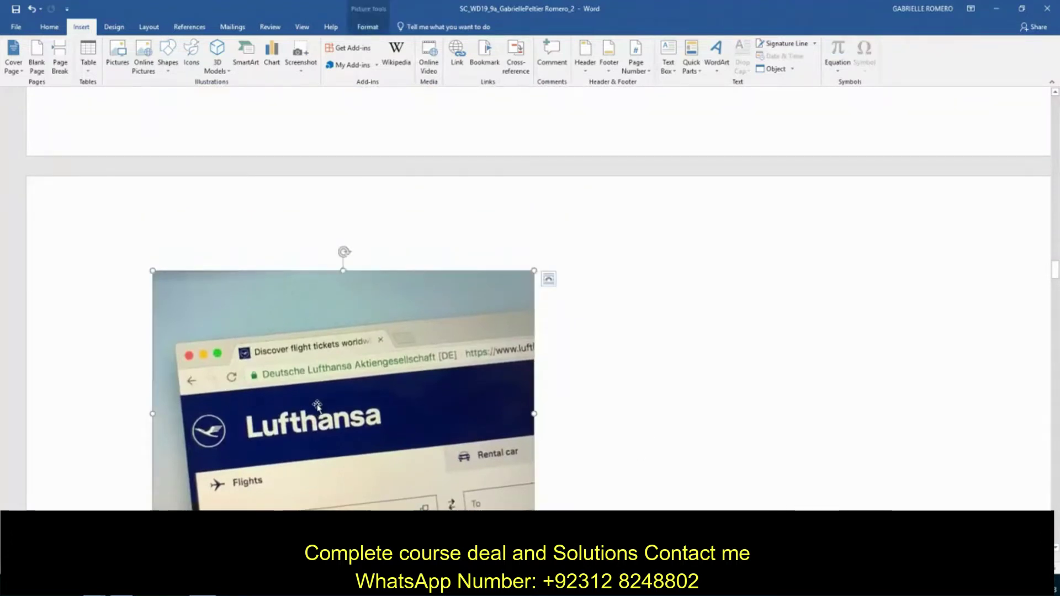
scroll(318, 396, down, 1)
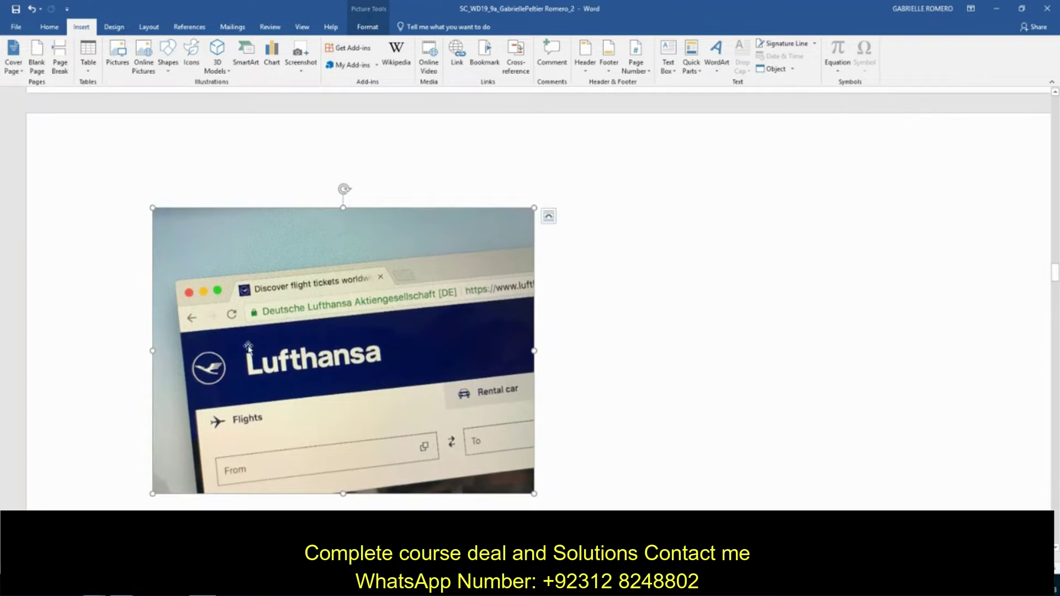
click(185, 26)
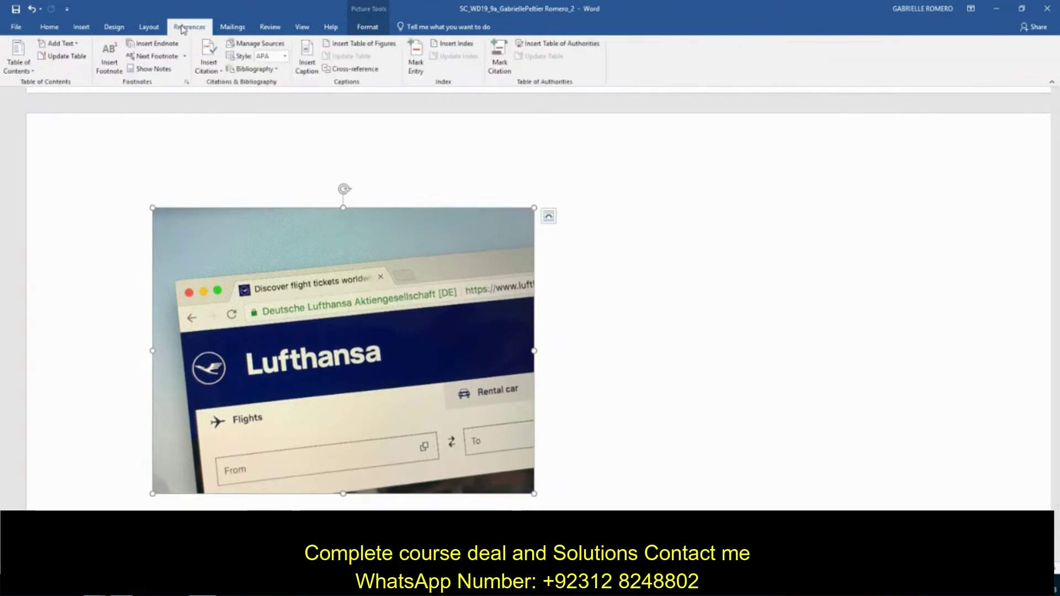
click(308, 70)
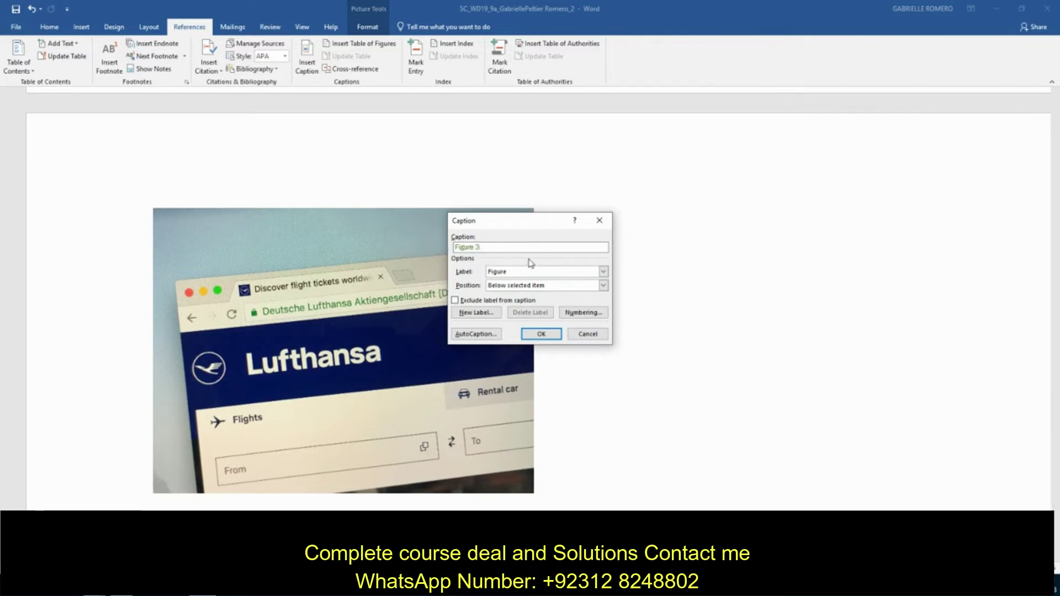
text(: )
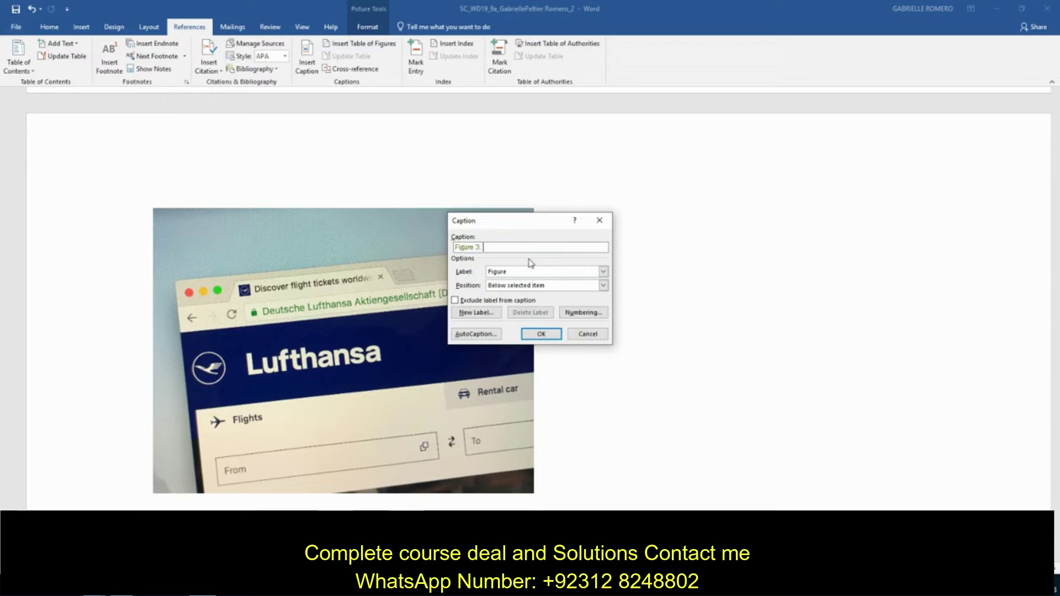
text(Some air)
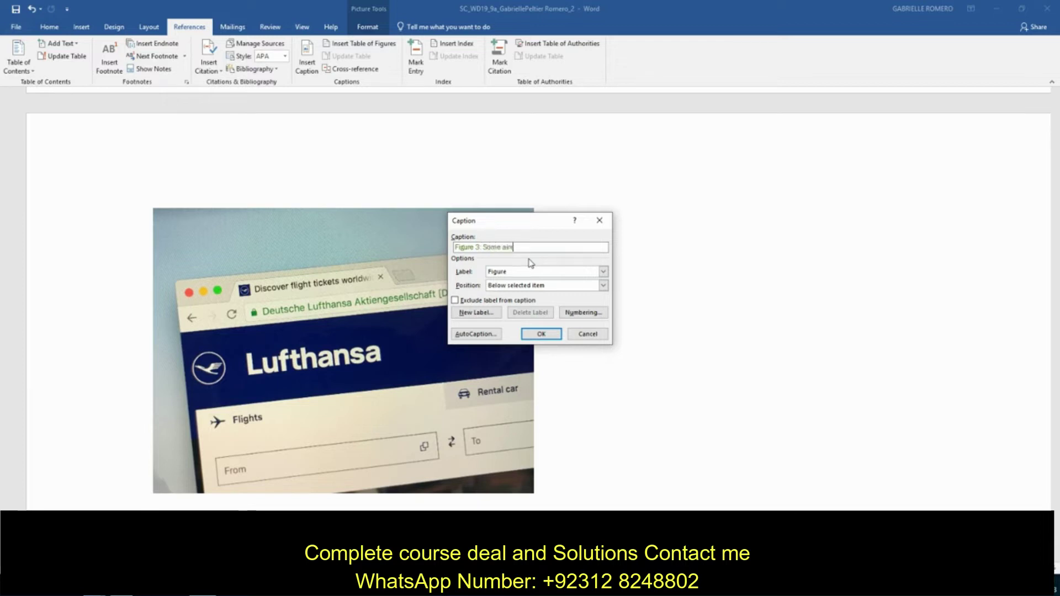
text(lines use chatbots.)
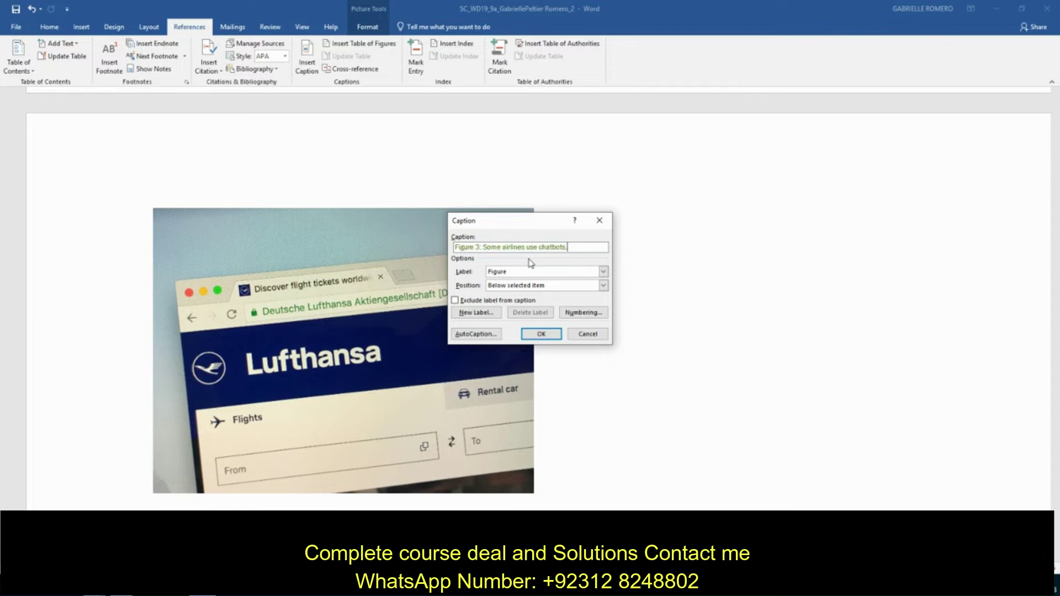
click(541, 334)
scroll(544, 336, down, 3)
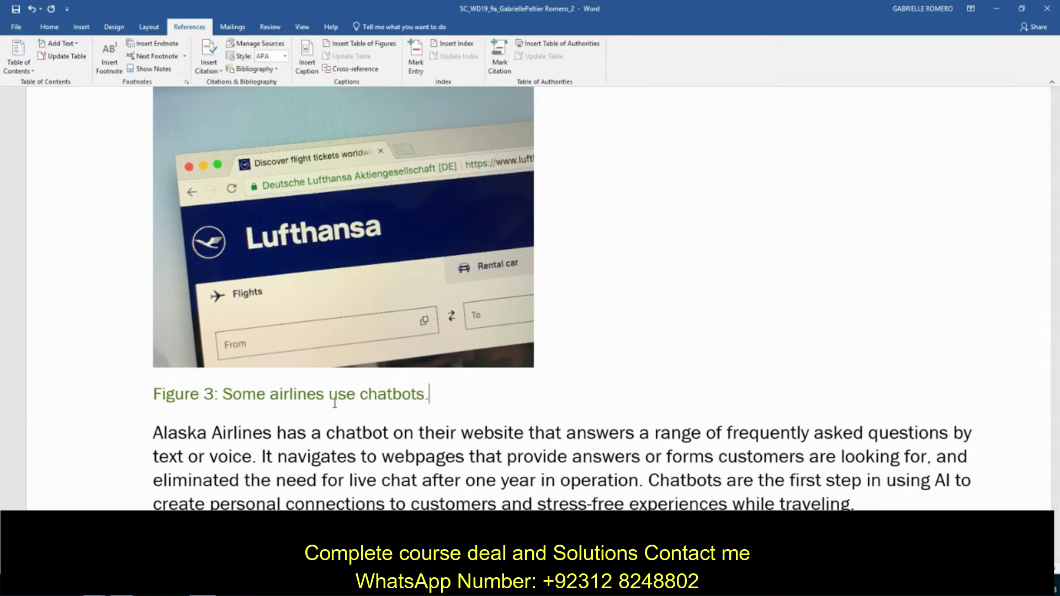
Replace "[insert cross-reference]" in the Chatbots paragraph with a cross-reference to the Figure 3 caption, showing only label and number.
scroll(334, 404, up, 10)
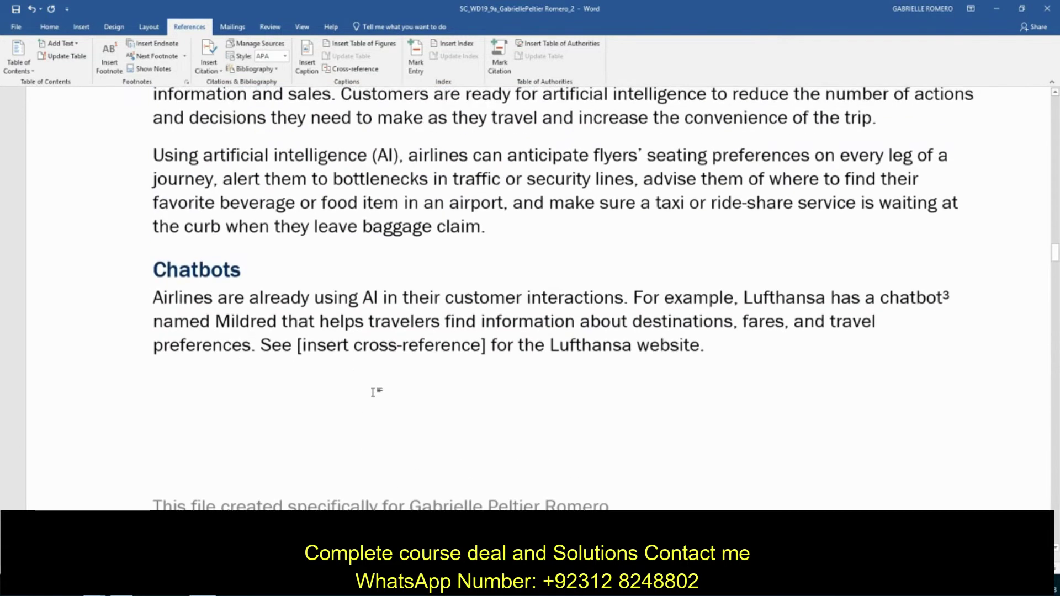
scroll(371, 390, up, 1)
drag(297, 347, 486, 347)
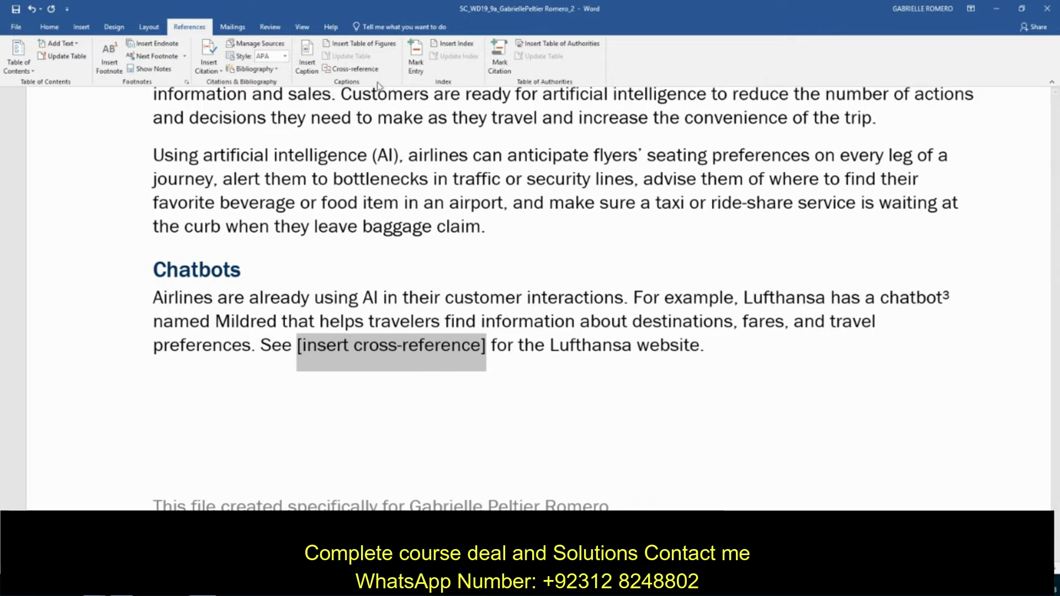
click(353, 68)
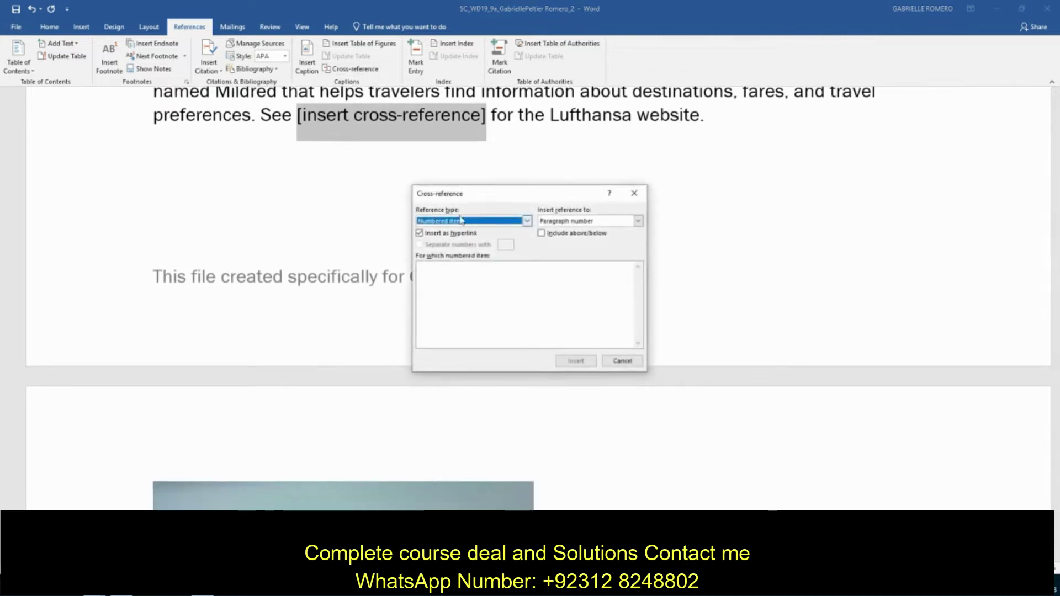
click(527, 221)
scroll(492, 266, down, 1)
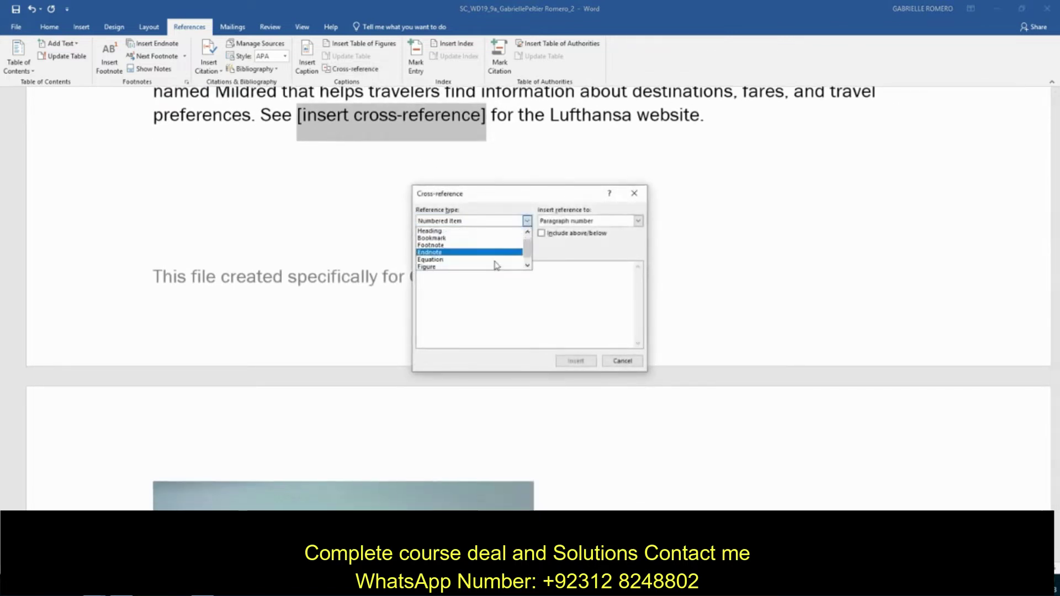
click(491, 268)
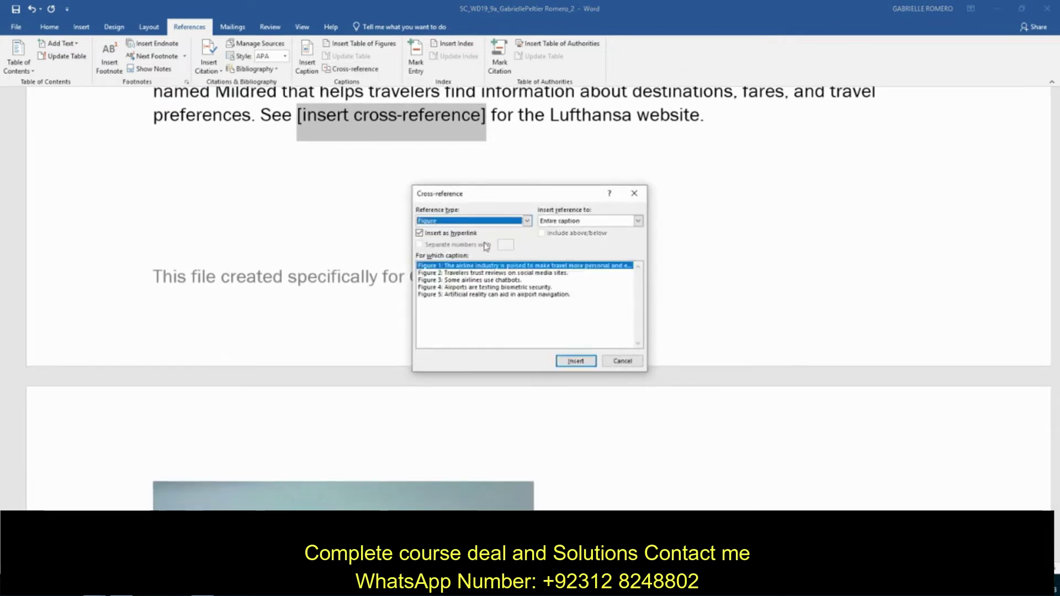
click(638, 223)
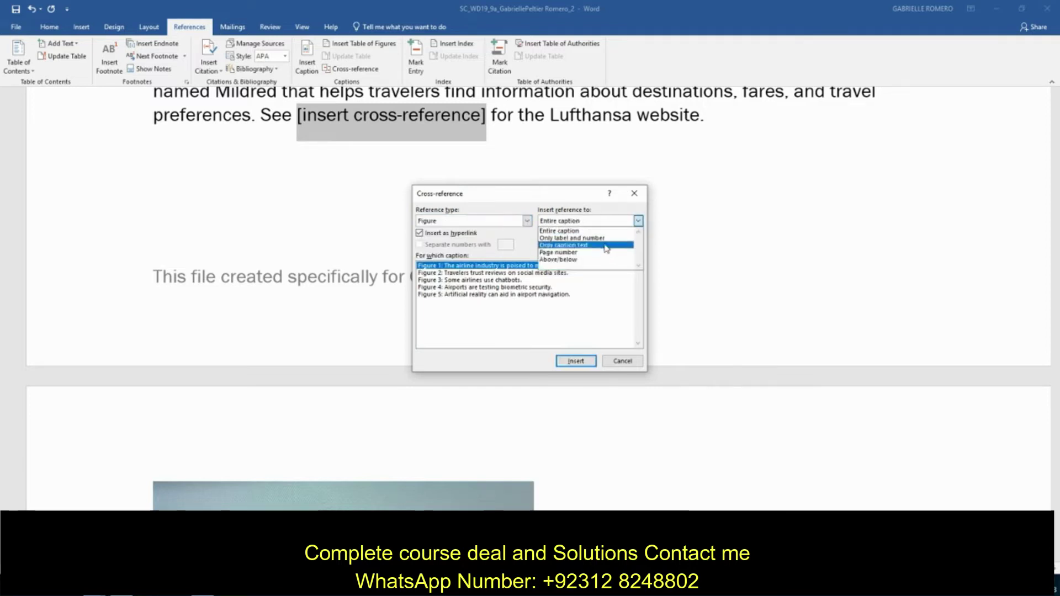
click(581, 238)
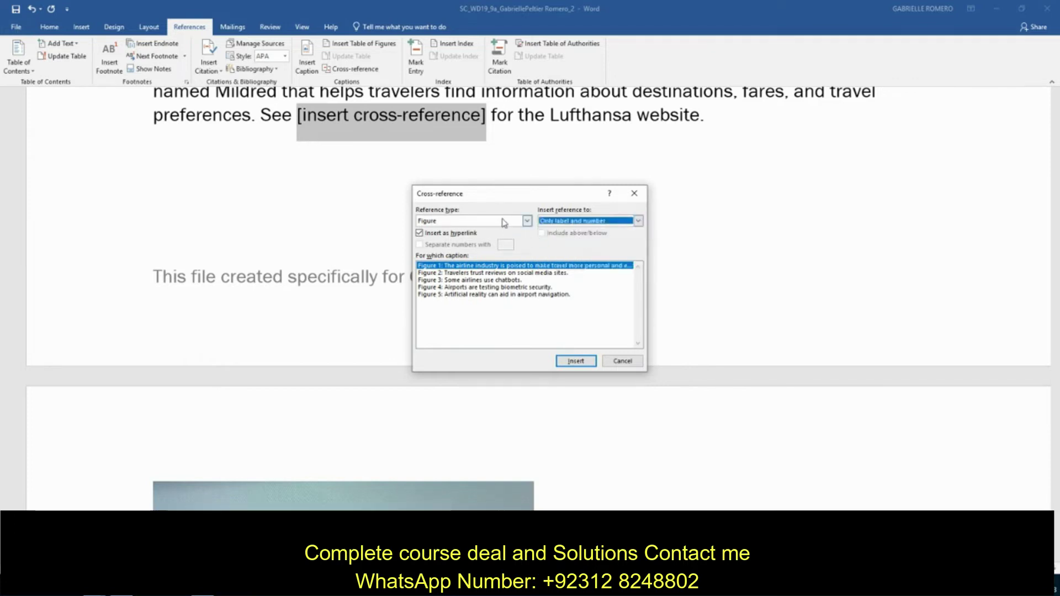
click(461, 281)
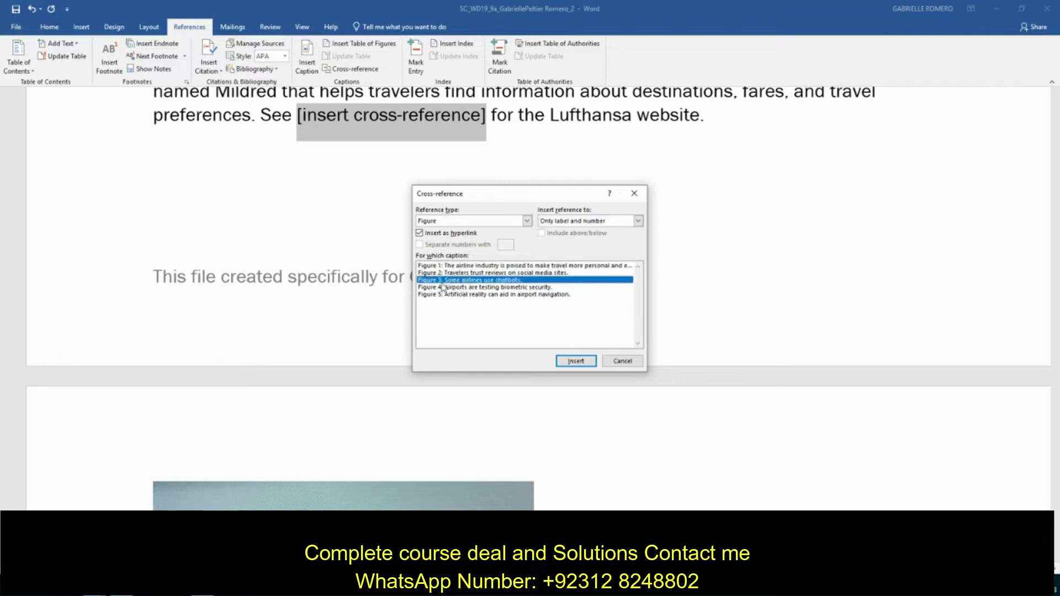
click(576, 361)
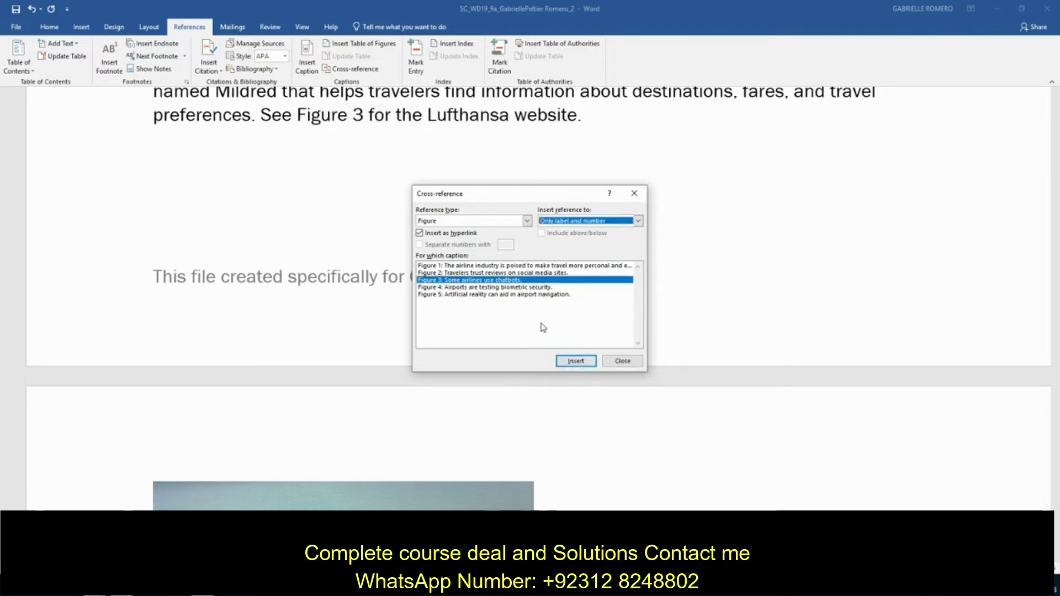
click(662, 521)
mouse_move(119, 585)
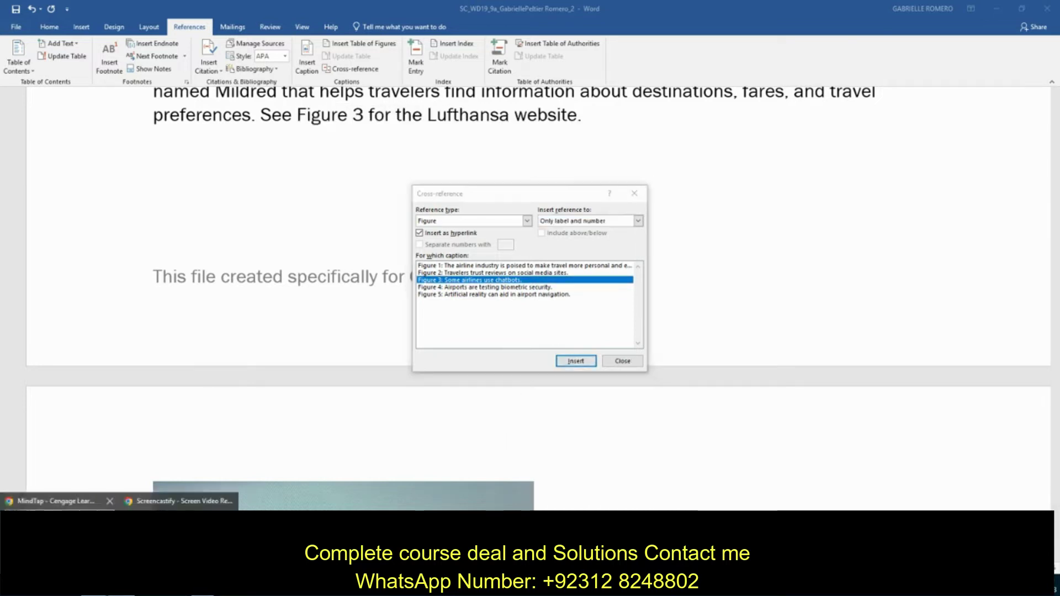
click(55, 501)
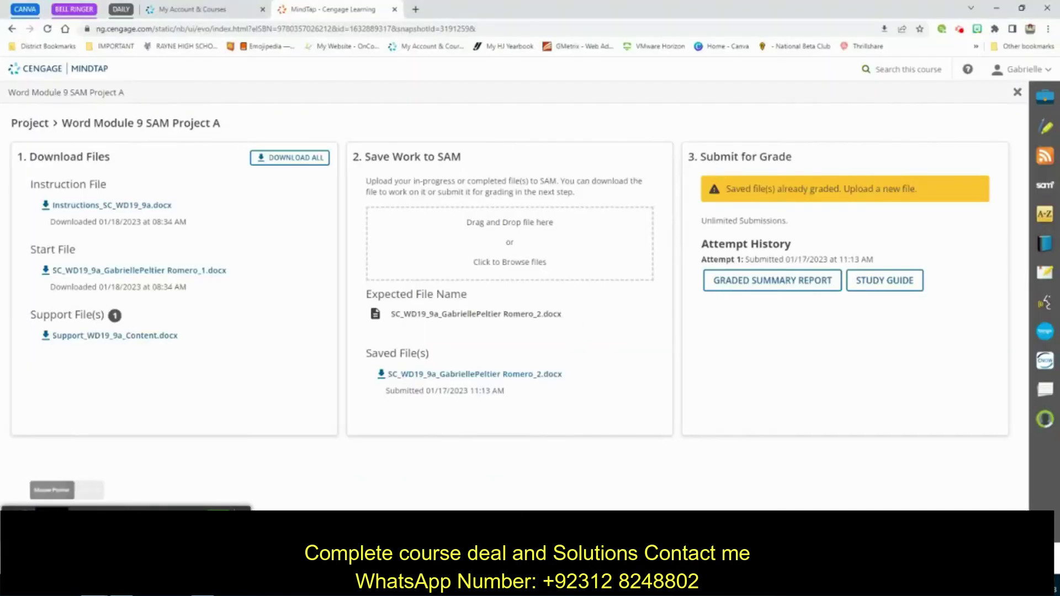
mouse_move(120, 585)
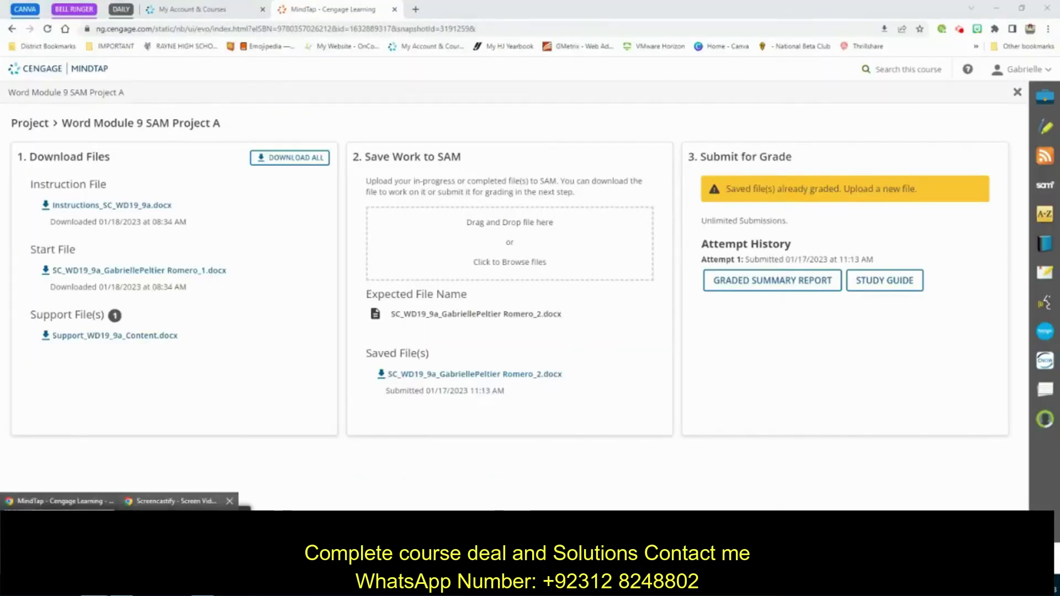
key(alt+Tab)
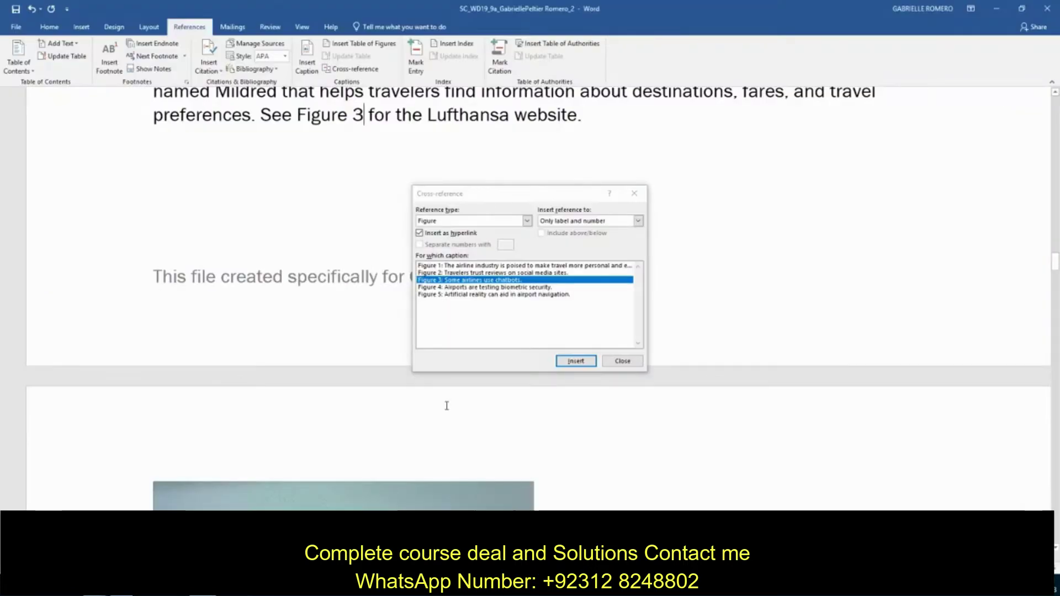
Close the Cross-reference dialog and check the inserted figure reference in the Chatbots paragraph.
click(604, 368)
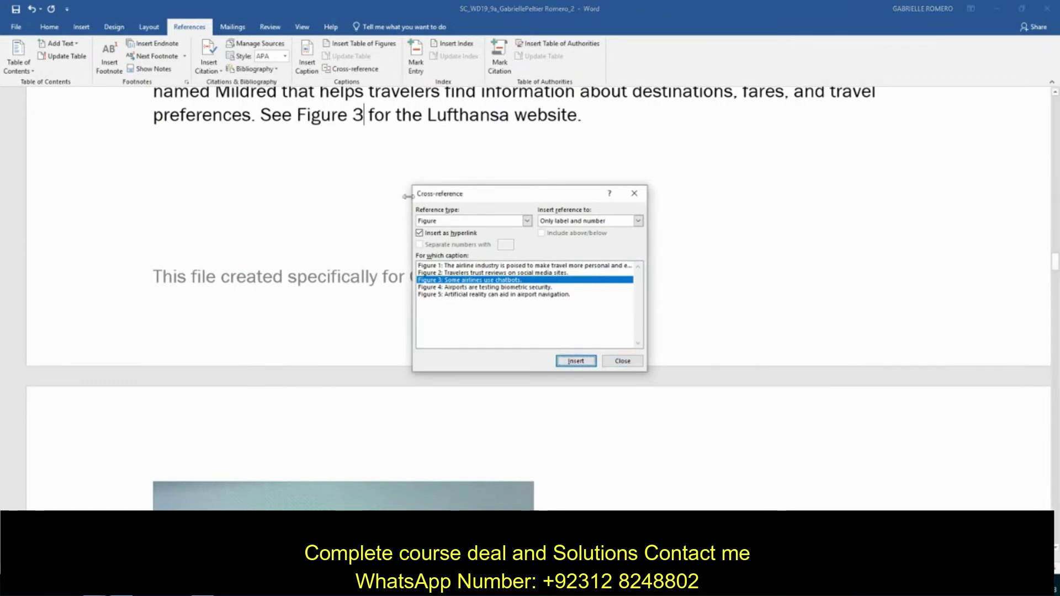
click(623, 361)
scroll(300, 161, up, 2)
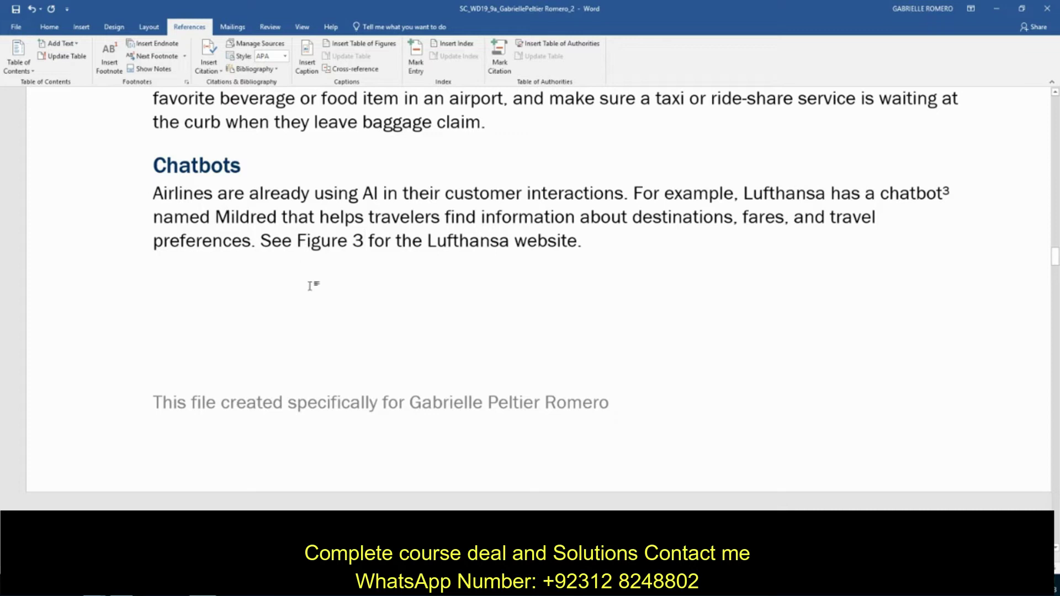
Mark "travel industry" in the first Integrated Travel Services paragraph as a main index entry for the current page.
scroll(265, 285, down, 3)
scroll(261, 286, down, 12)
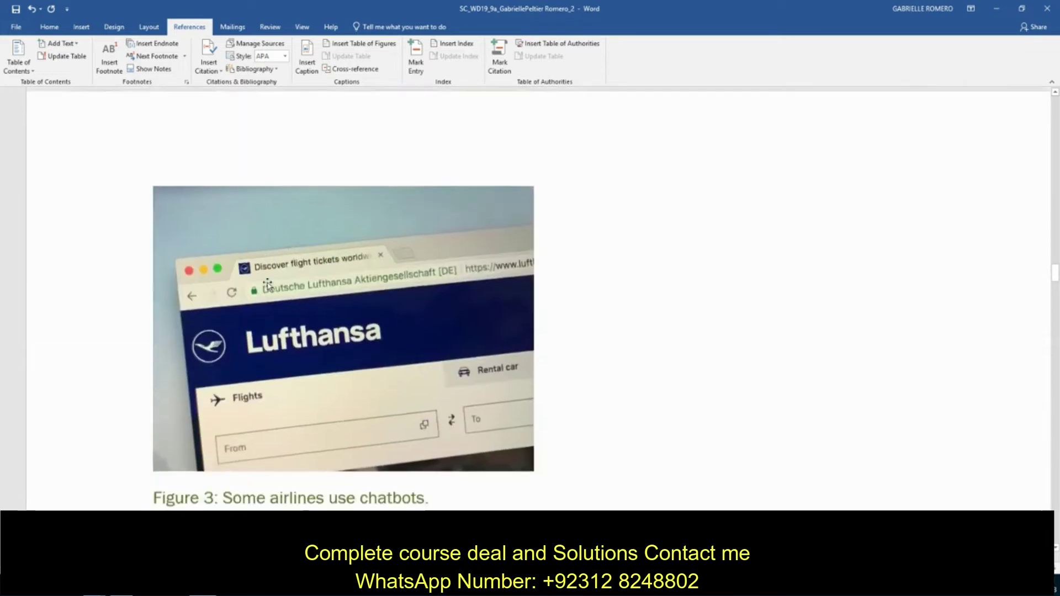
scroll(268, 282, down, 3)
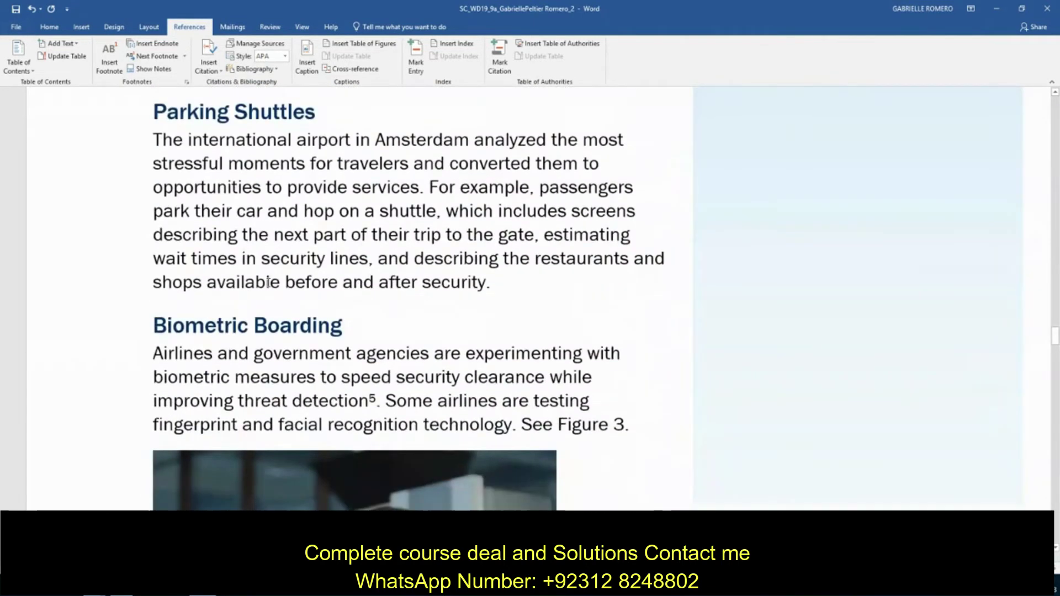
scroll(340, 227, up, 5)
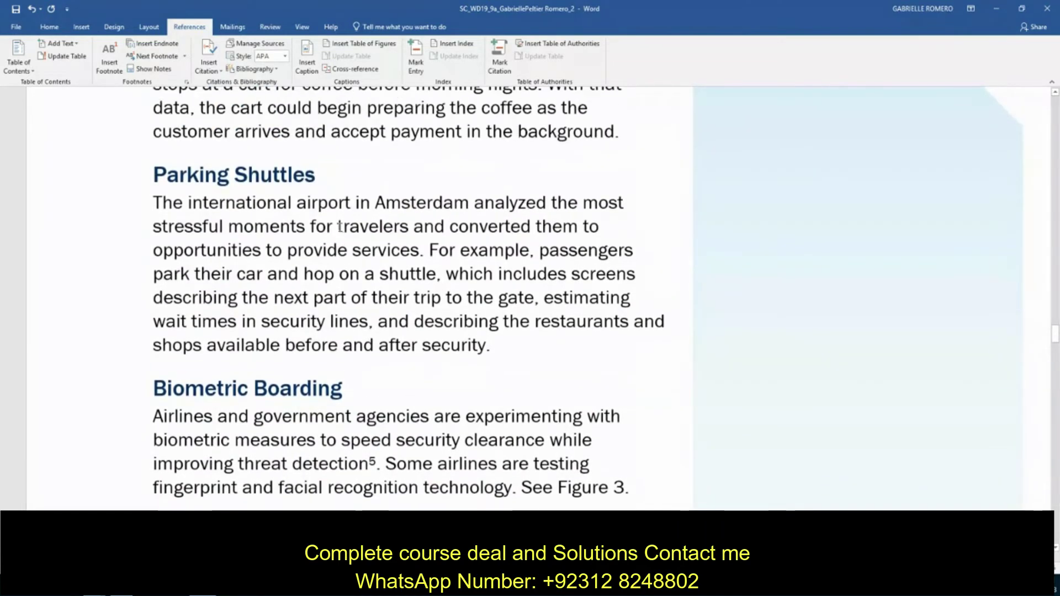
scroll(407, 247, down, 5)
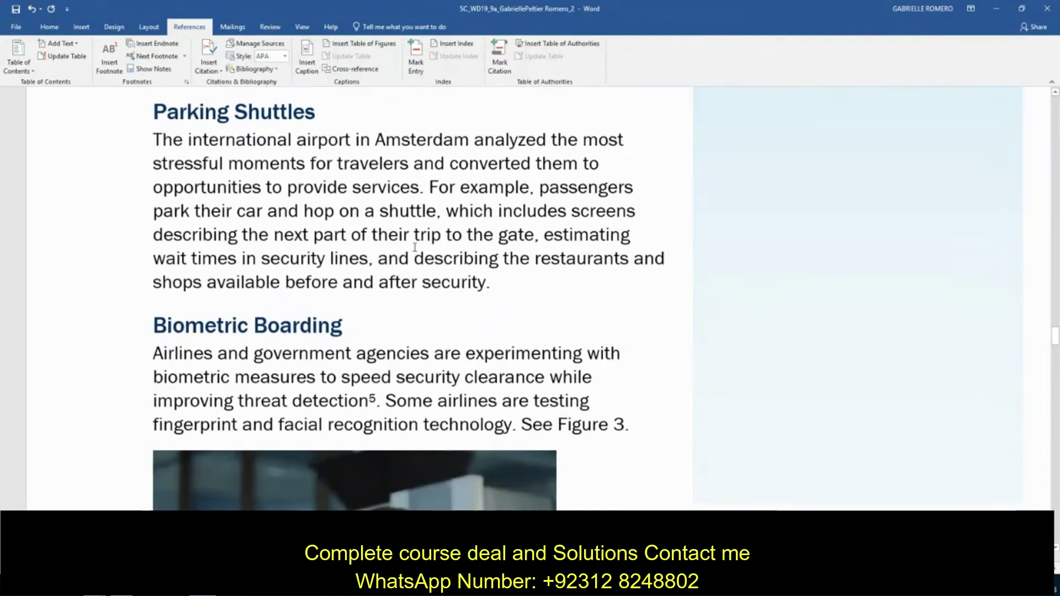
scroll(415, 247, down, 3)
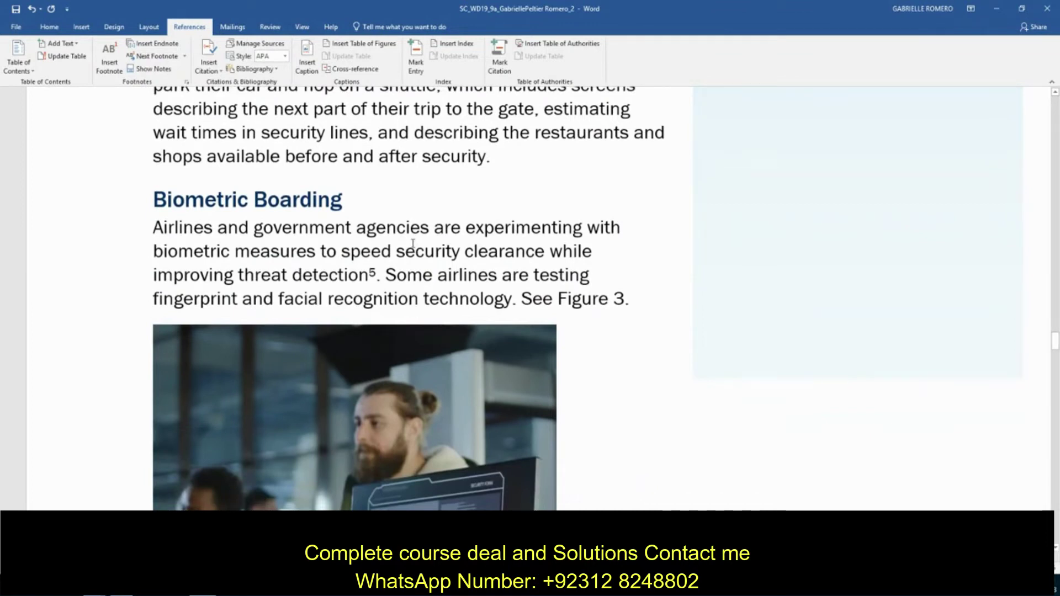
scroll(408, 238, up, 20)
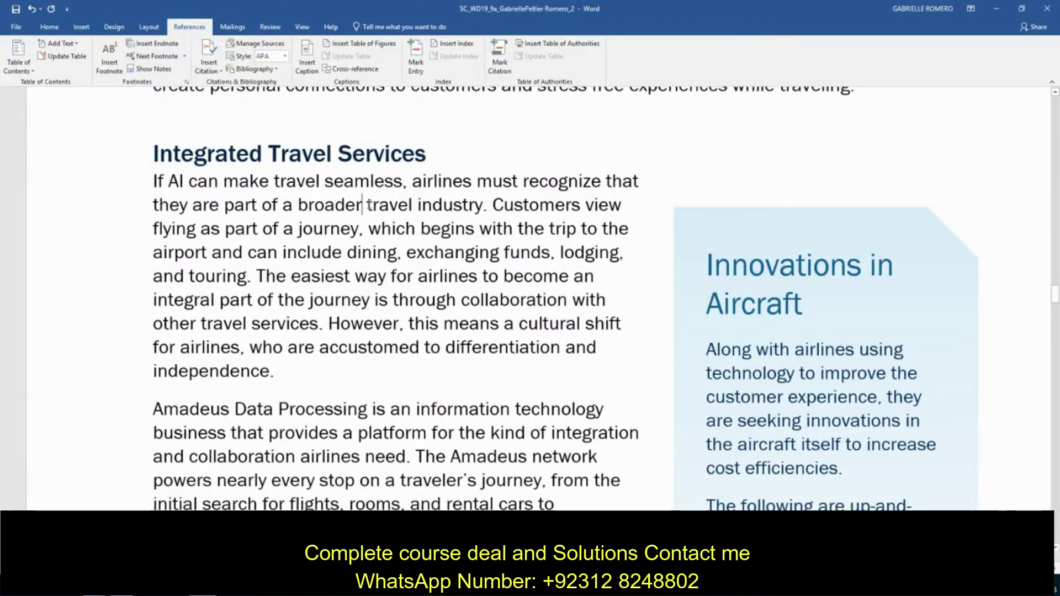
drag(298, 207, 446, 208)
click(413, 207)
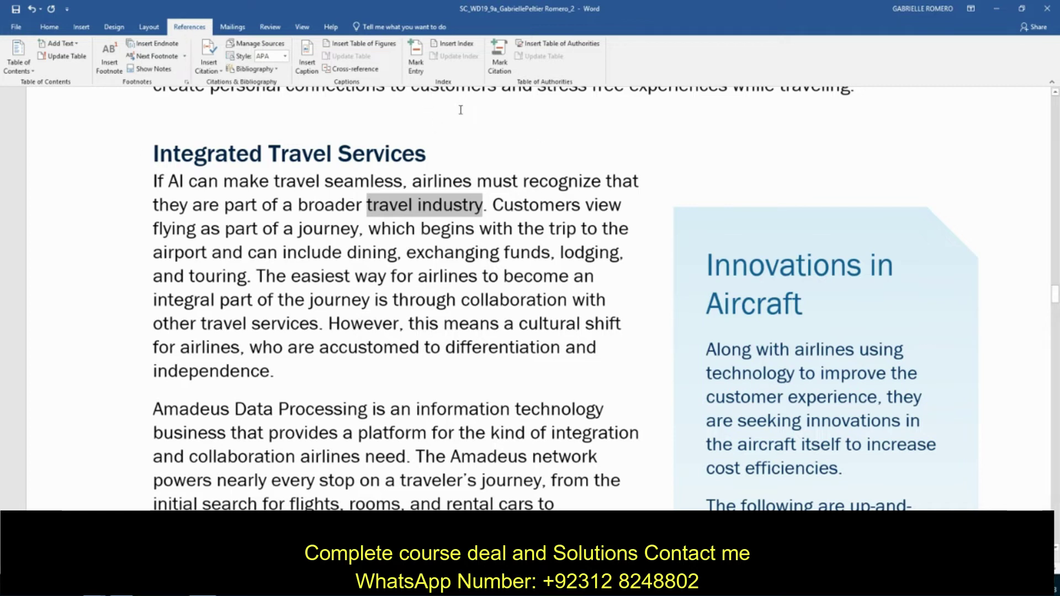
click(418, 66)
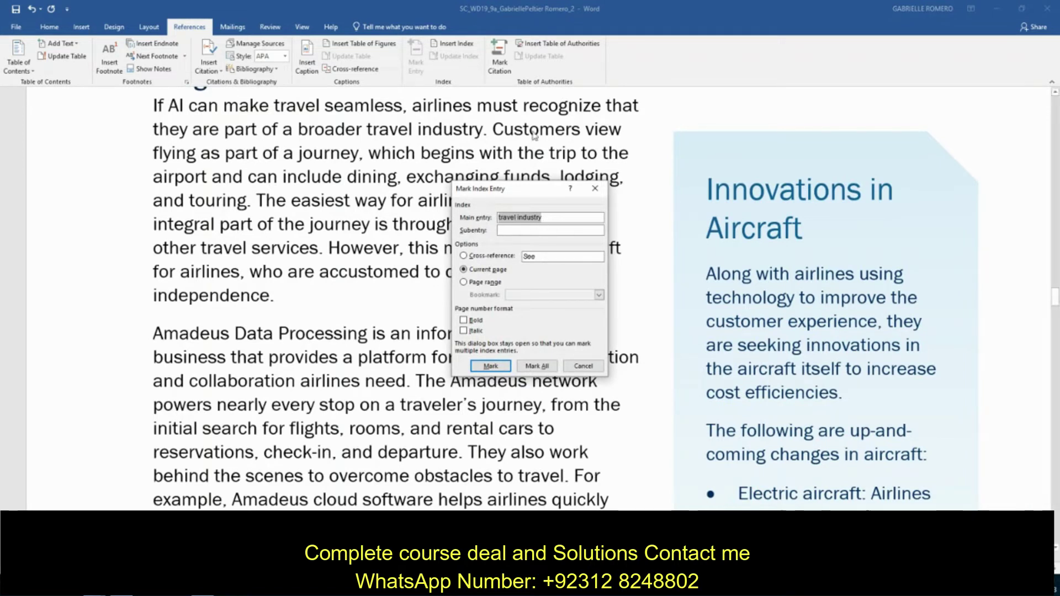
click(491, 366)
click(583, 366)
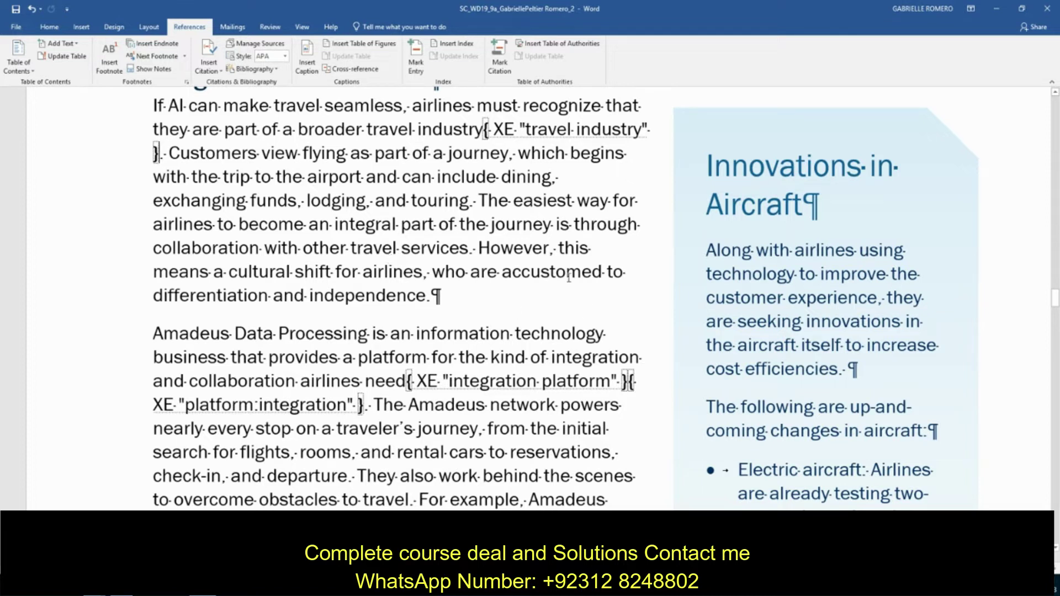
Link the "Innovations in Aircraft" text box to the empty text box beside the Parking Shuttles section so its text continues there.
click(809, 114)
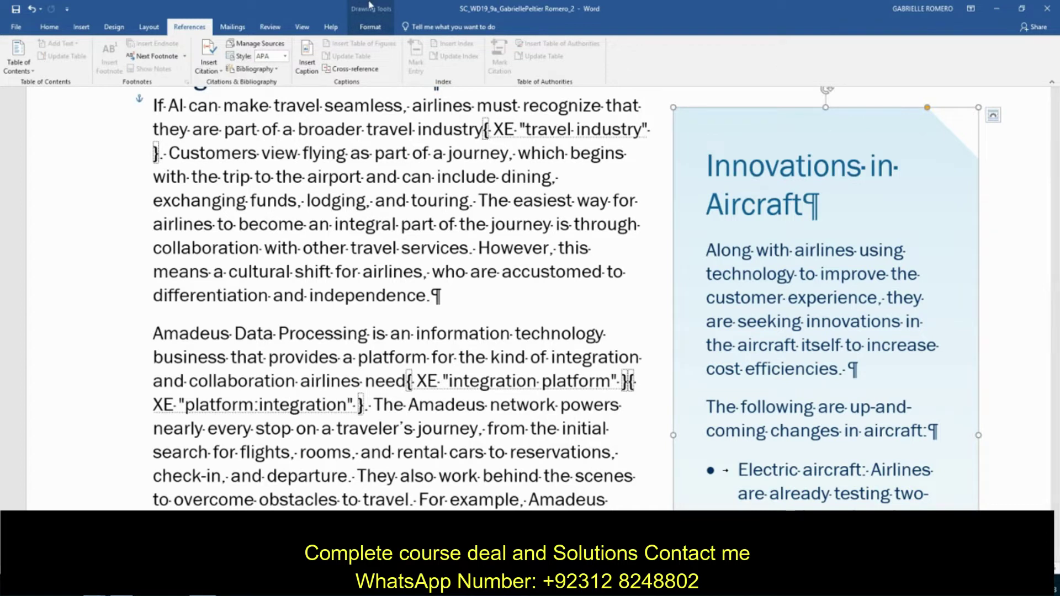
click(368, 5)
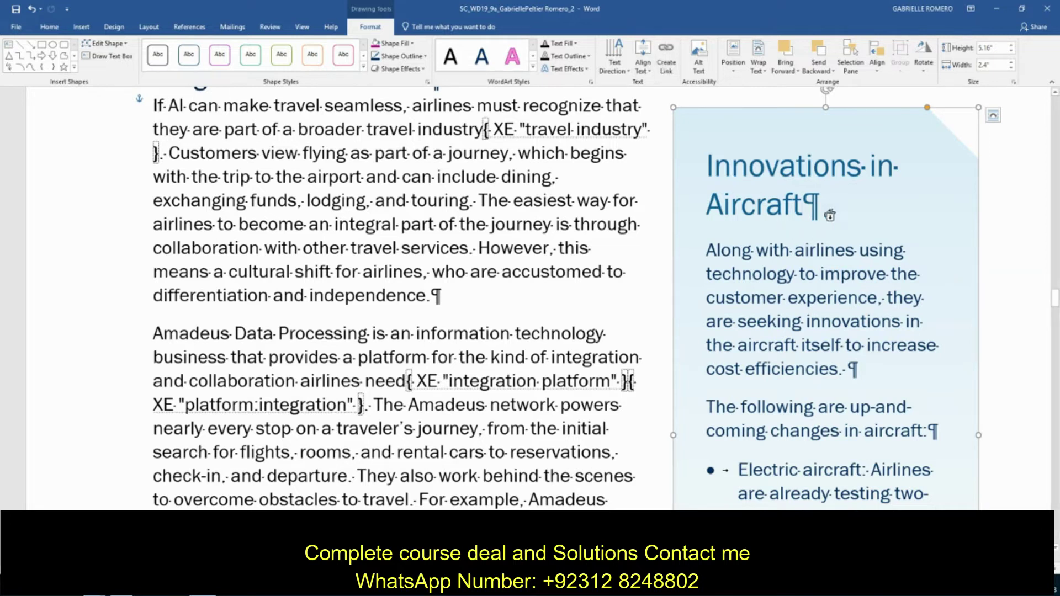
scroll(817, 232, down, 5)
scroll(817, 232, down, 5)
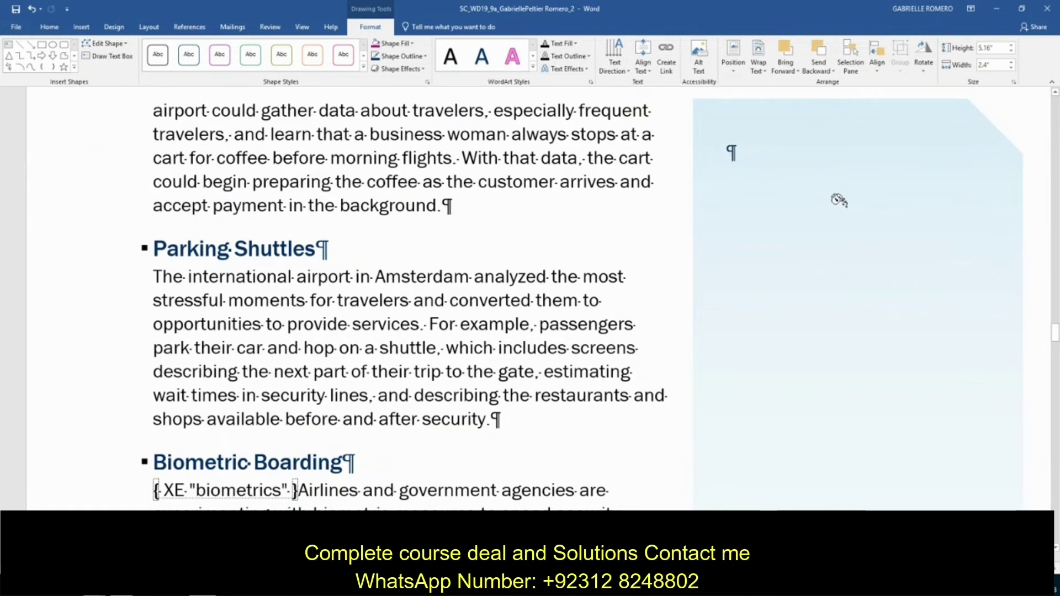
key(ctrl+v)
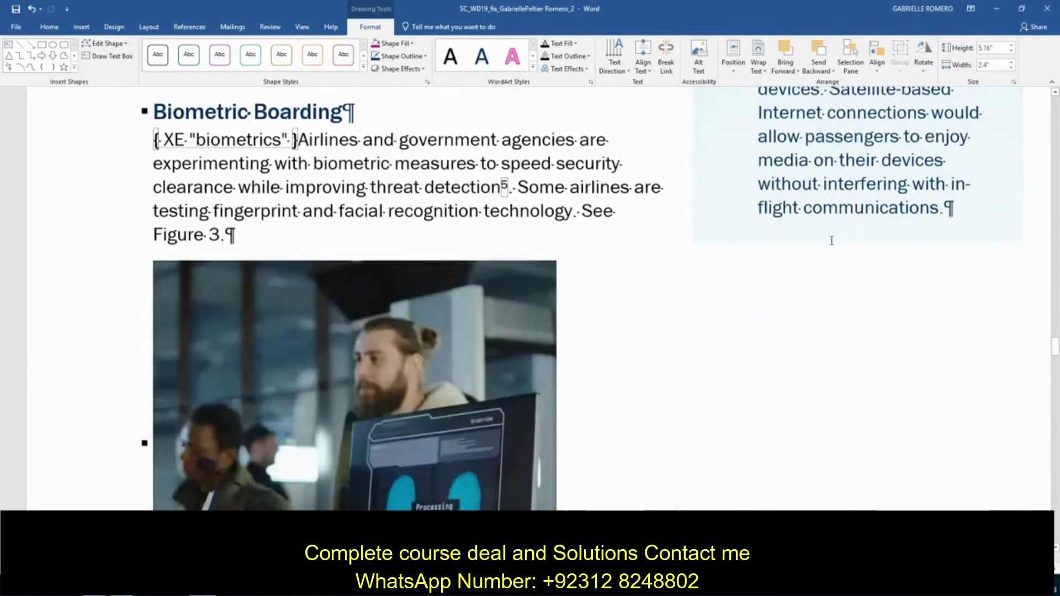
key(ctrl+a)
scroll(831, 244, down, 5)
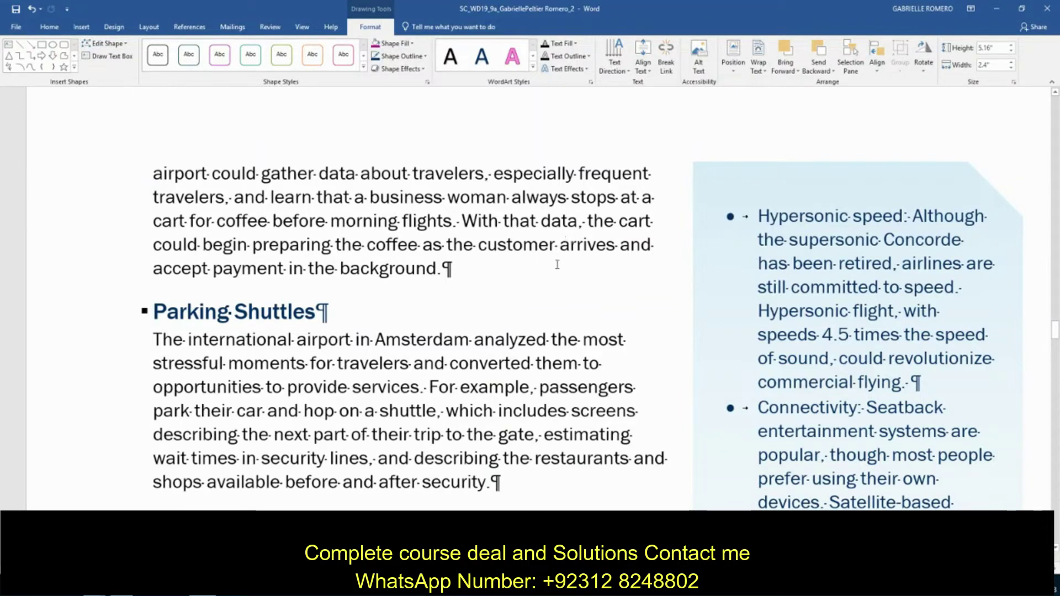
Insert a page break before the "Coming Soon: Airport Trends" heading.
scroll(503, 286, down, 20)
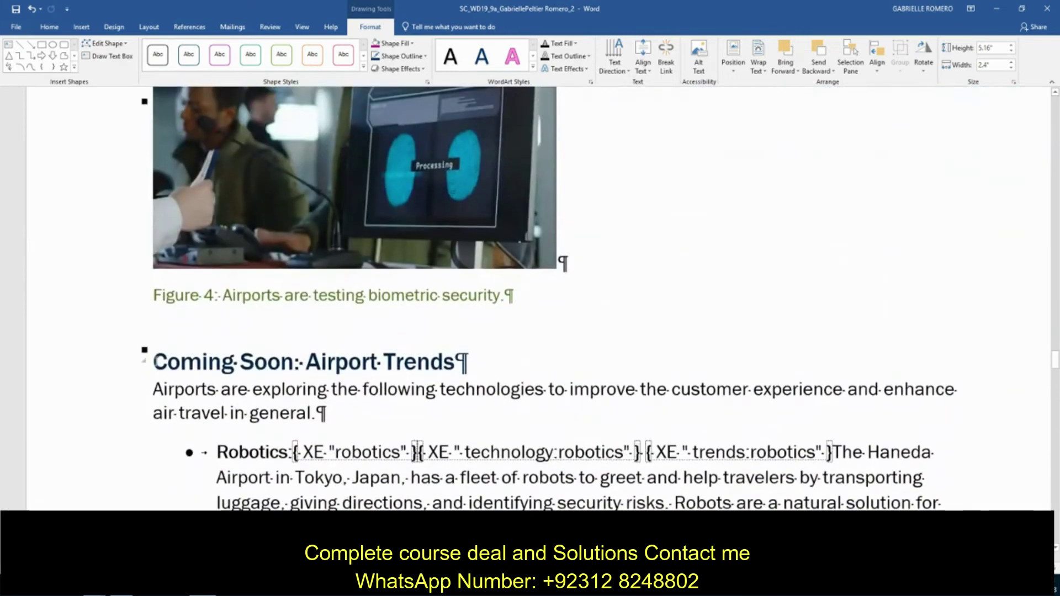
click(155, 362)
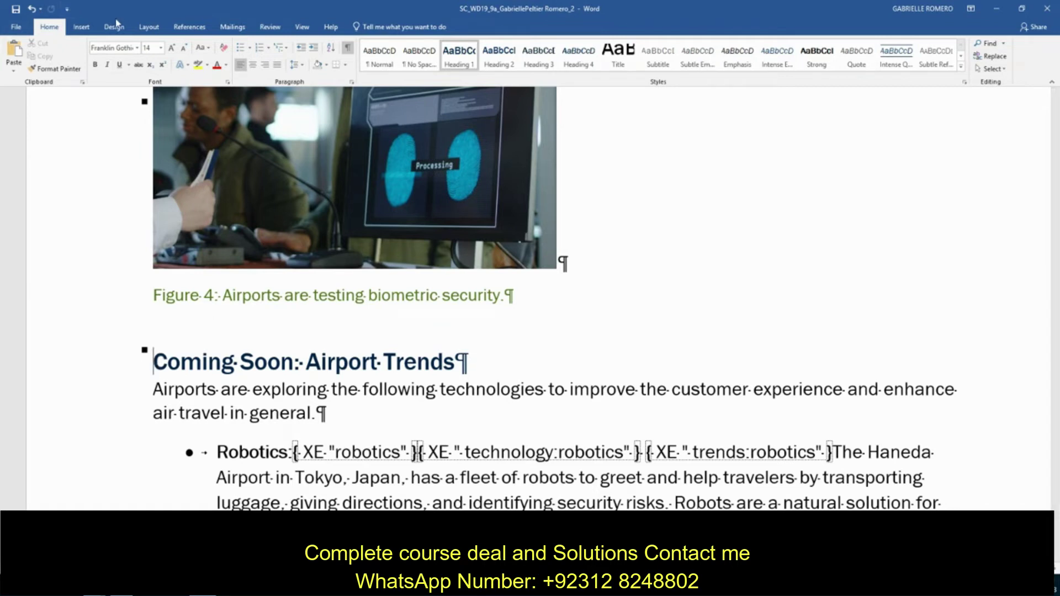
click(148, 28)
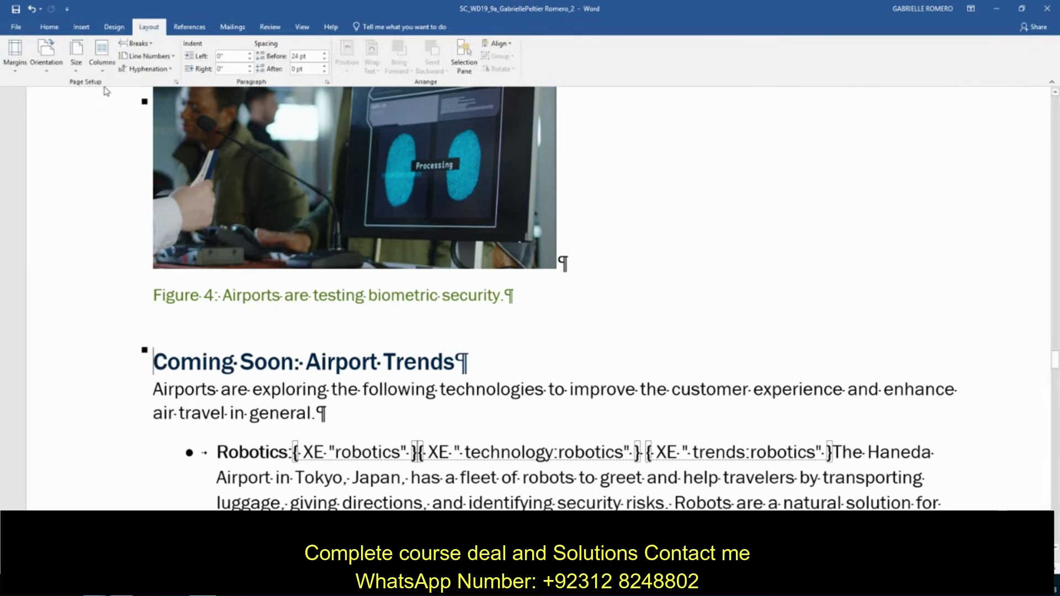
click(136, 43)
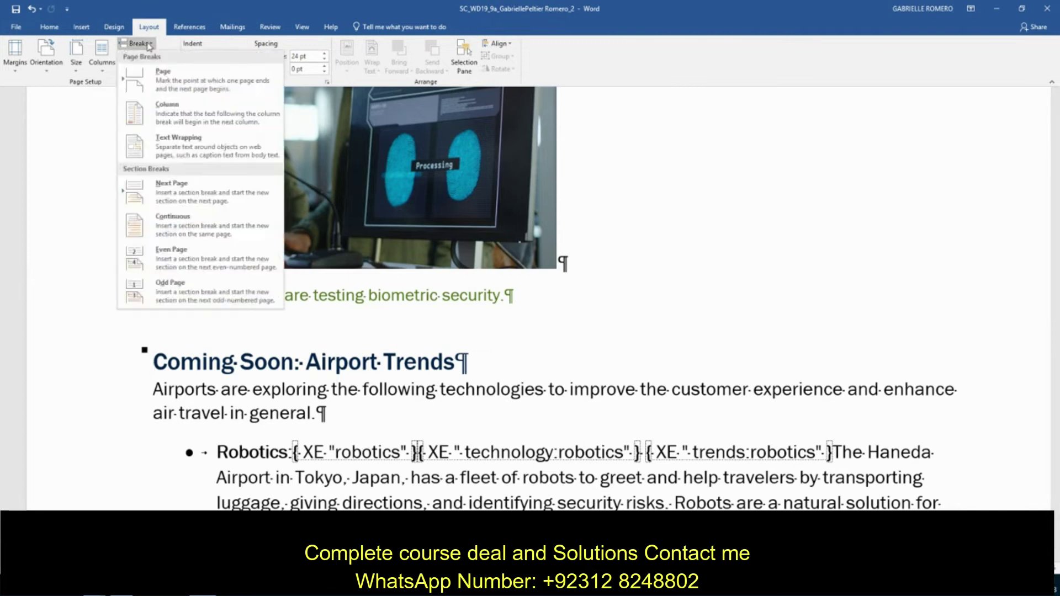
click(182, 83)
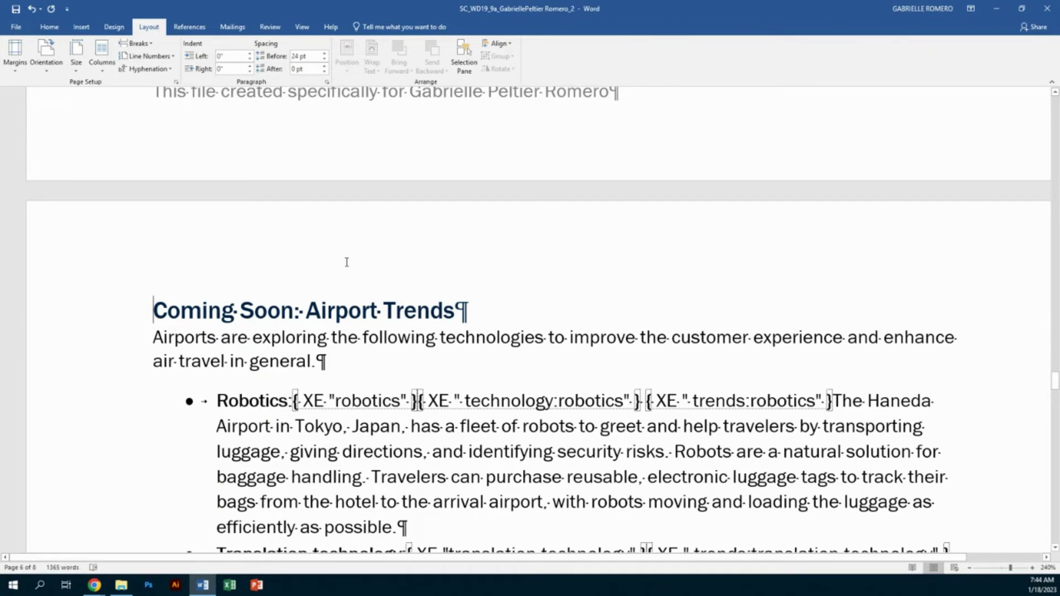
Hyperlink the word "trends" in the sentence below Figure 1 to the "Coming Soon: Airport Trends" heading and test the link.
scroll(472, 259, up, 15)
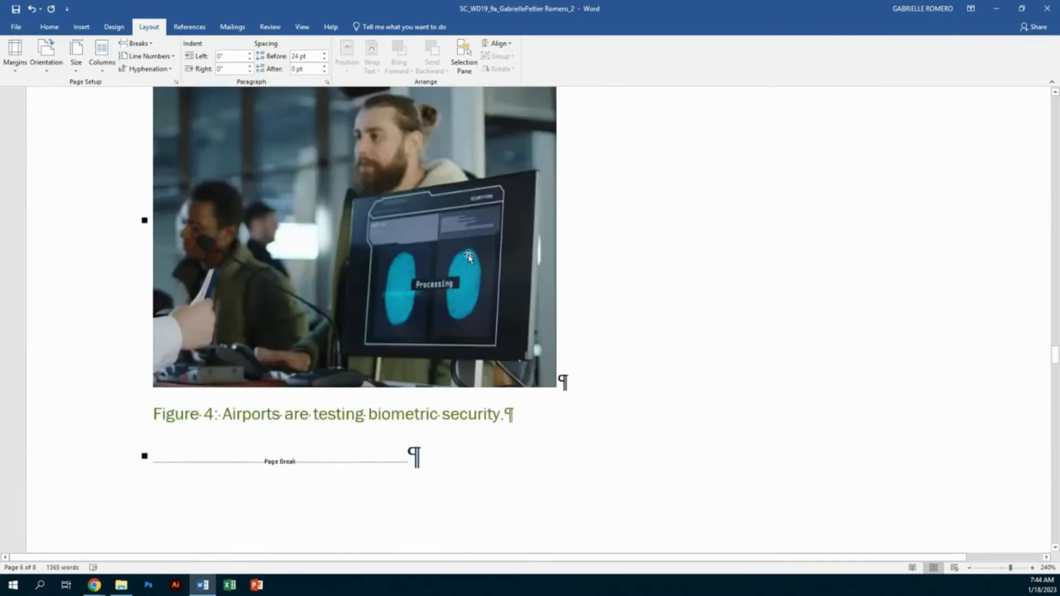
scroll(469, 257, up, 20)
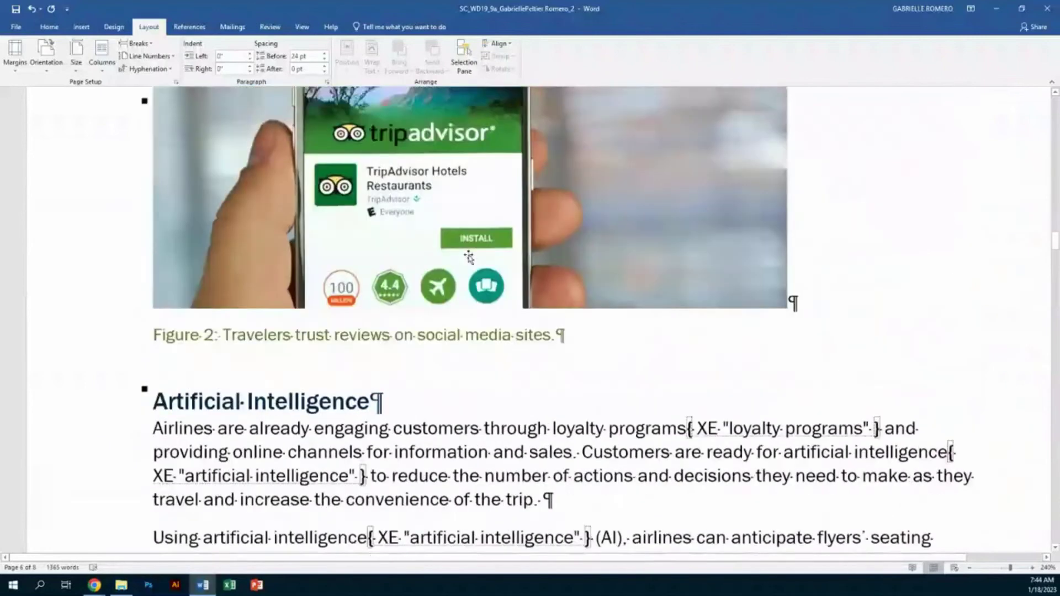
scroll(469, 257, down, 5)
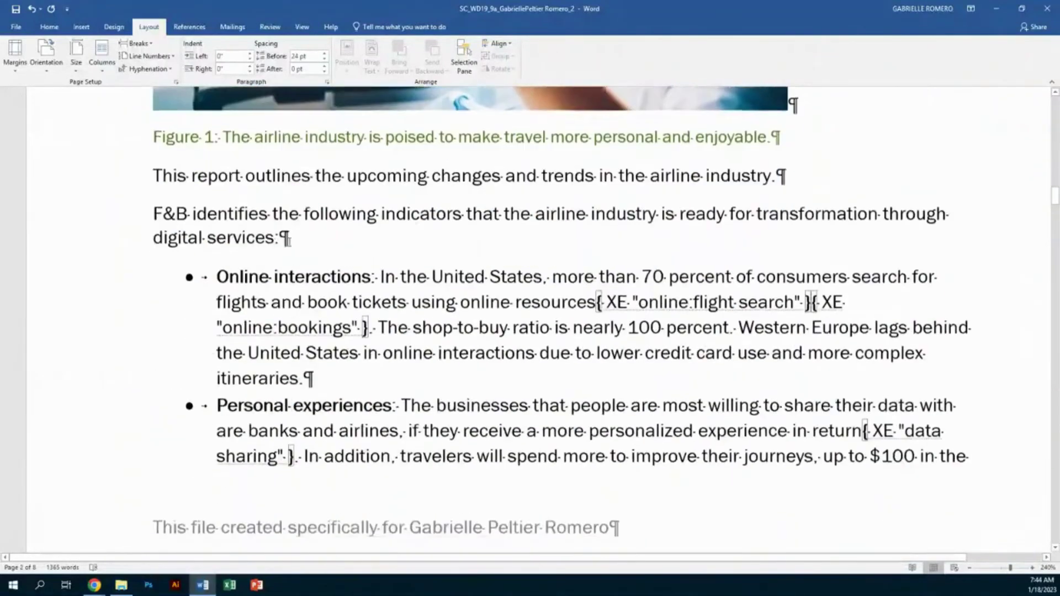
scroll(294, 149, up, 3)
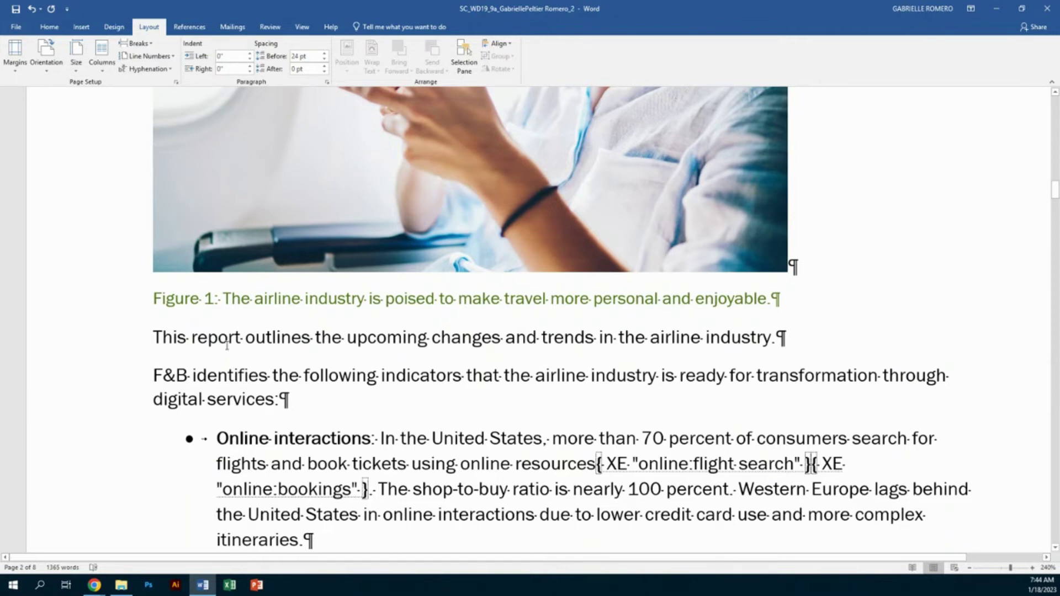
double_click(576, 340)
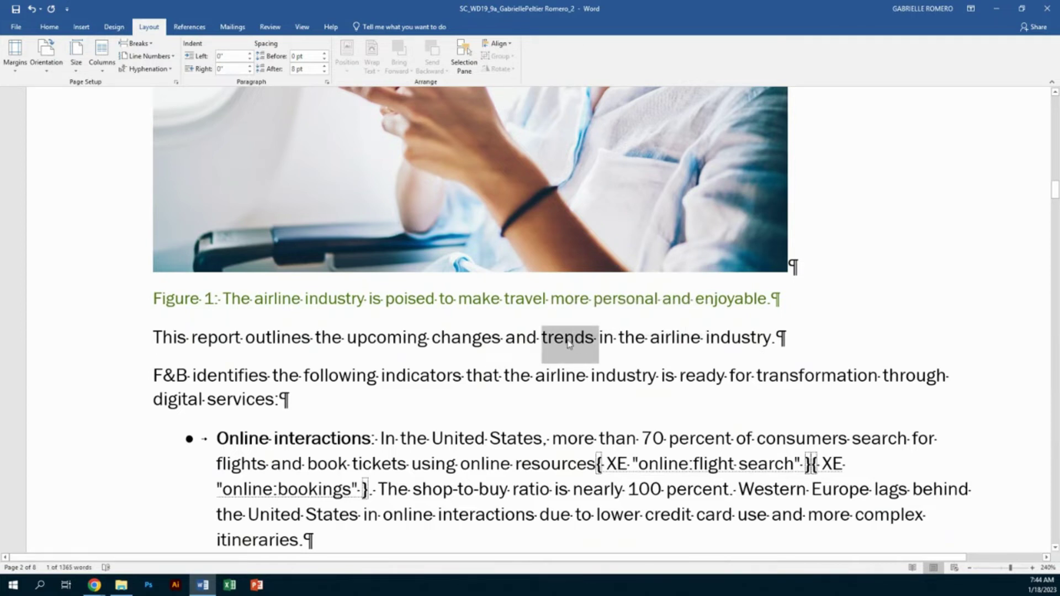
key(ctrl+k)
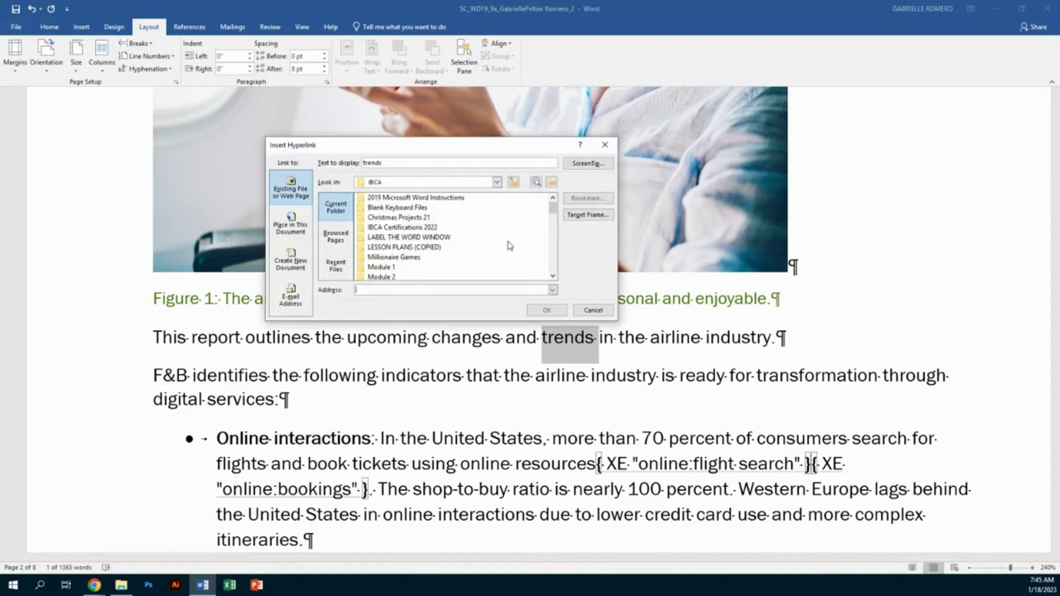
click(288, 231)
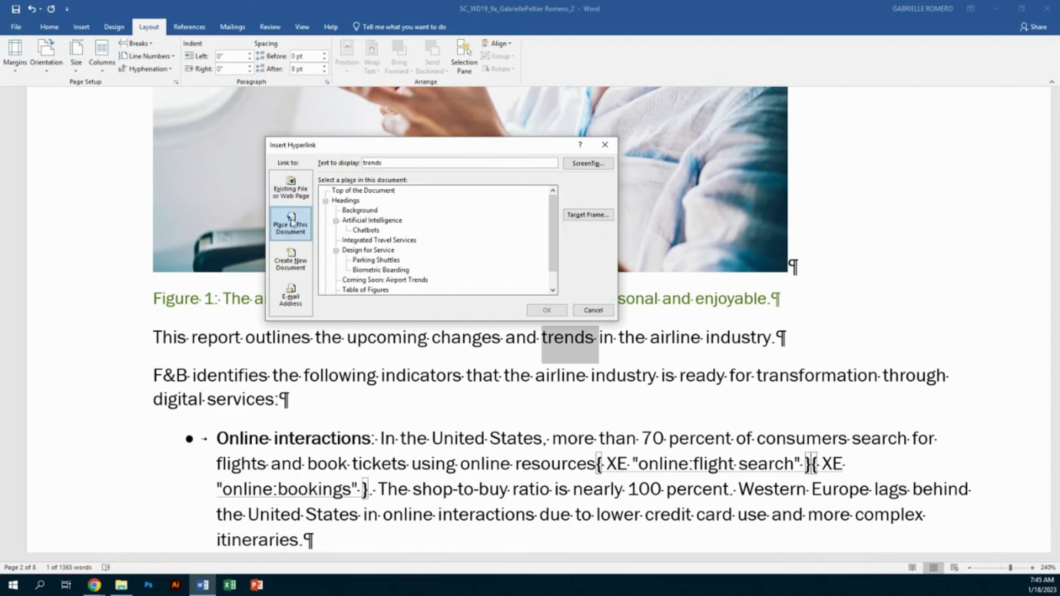
click(360, 280)
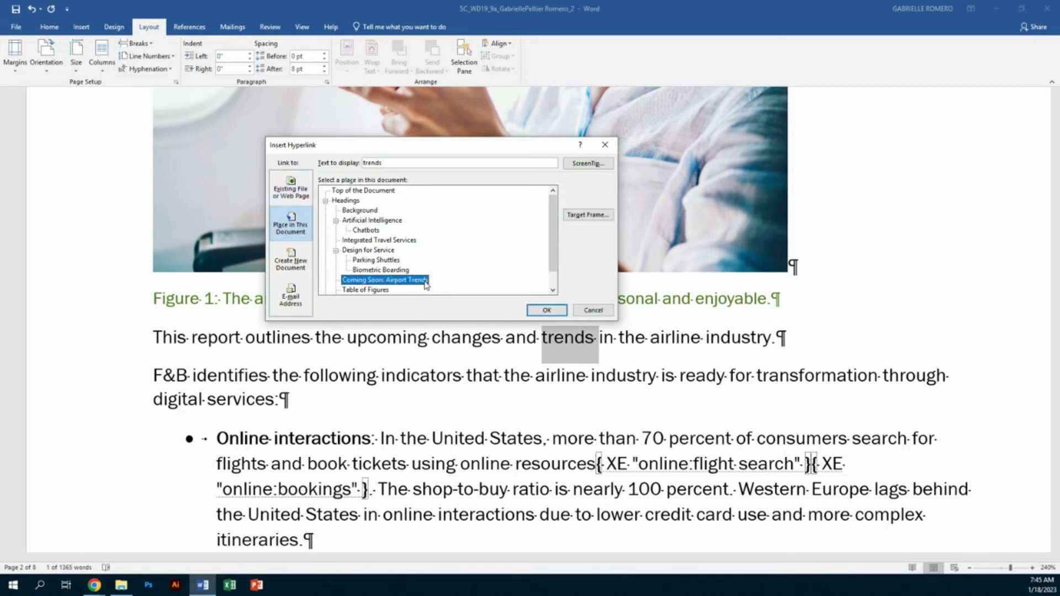
click(547, 310)
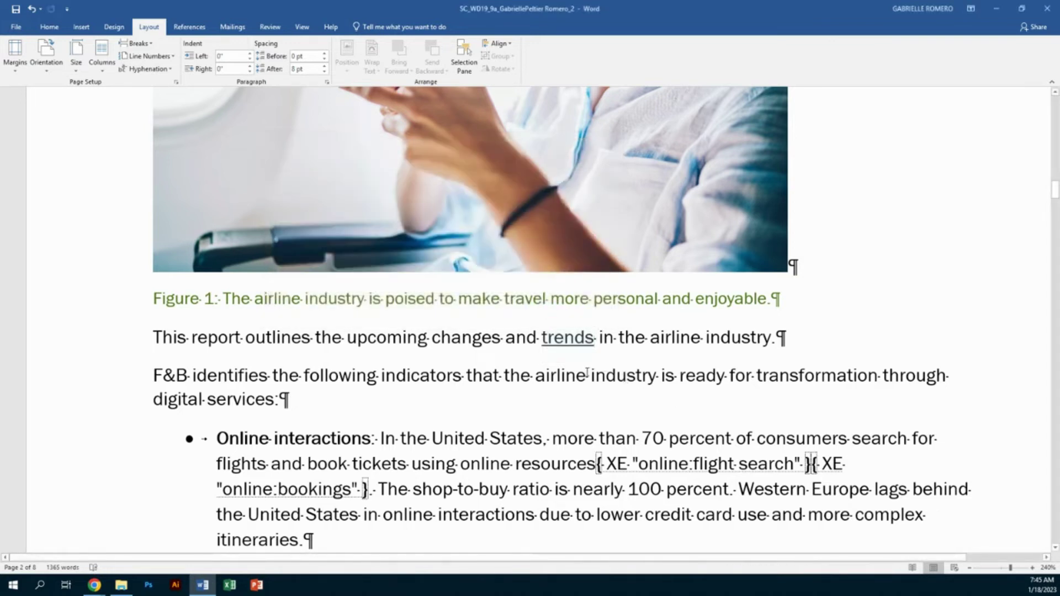
ctrl+click(555, 338)
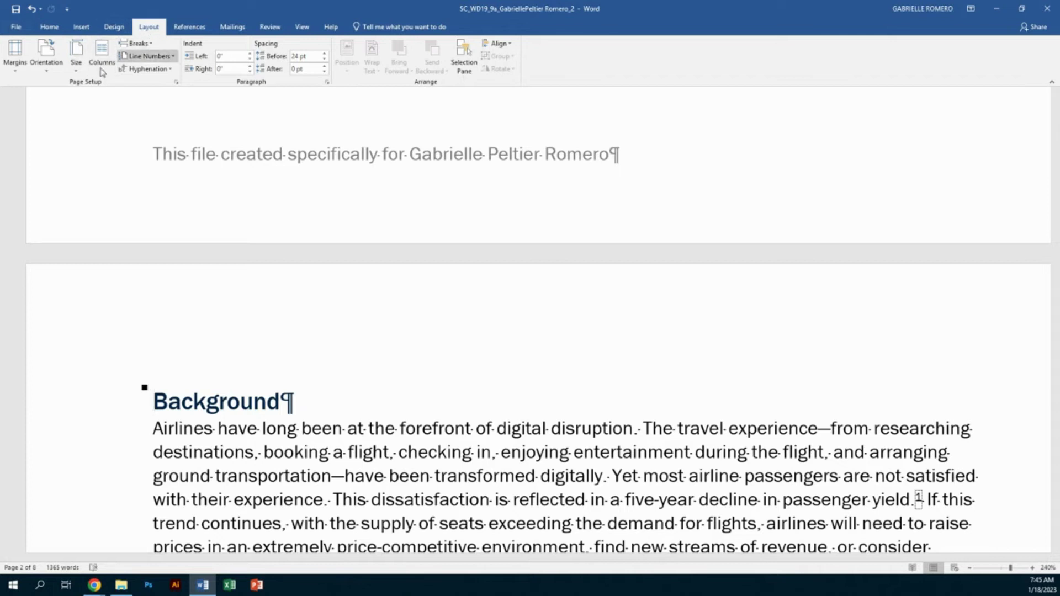
Insert a page break and a continuous section break before the Background heading.
click(151, 47)
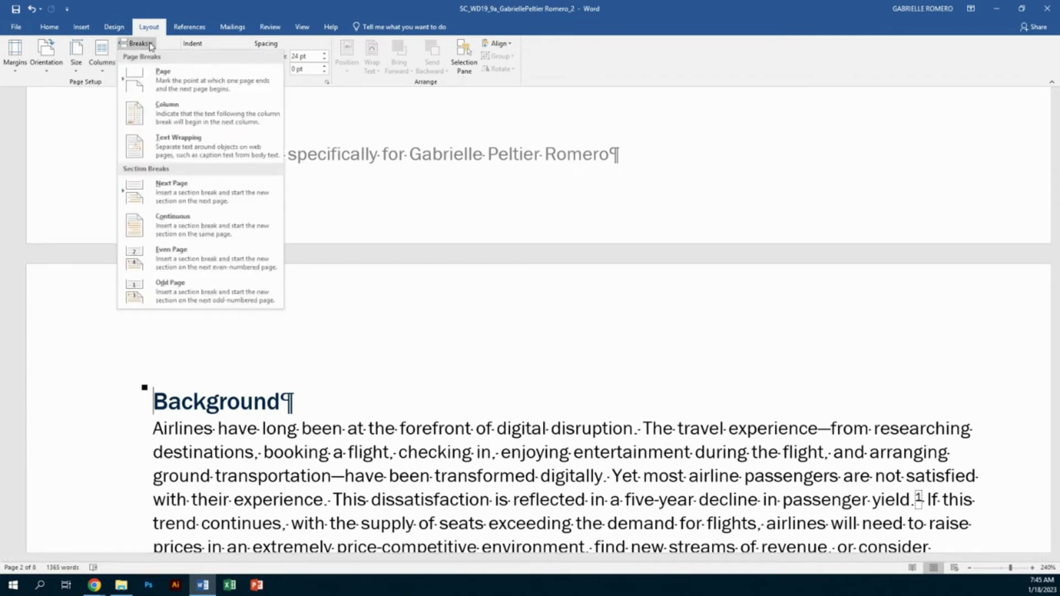
click(177, 81)
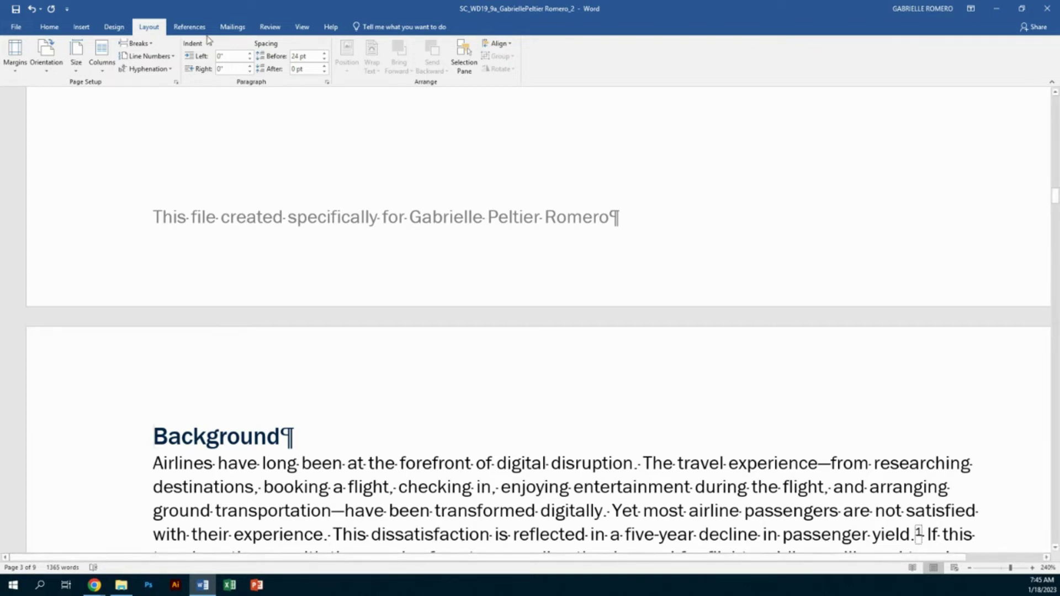
click(141, 43)
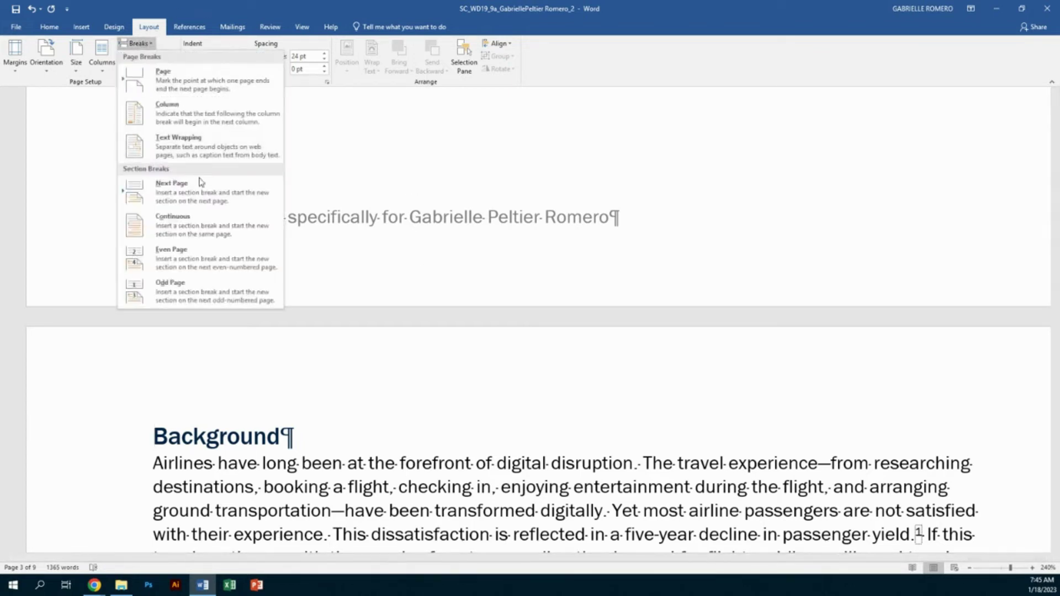
click(211, 228)
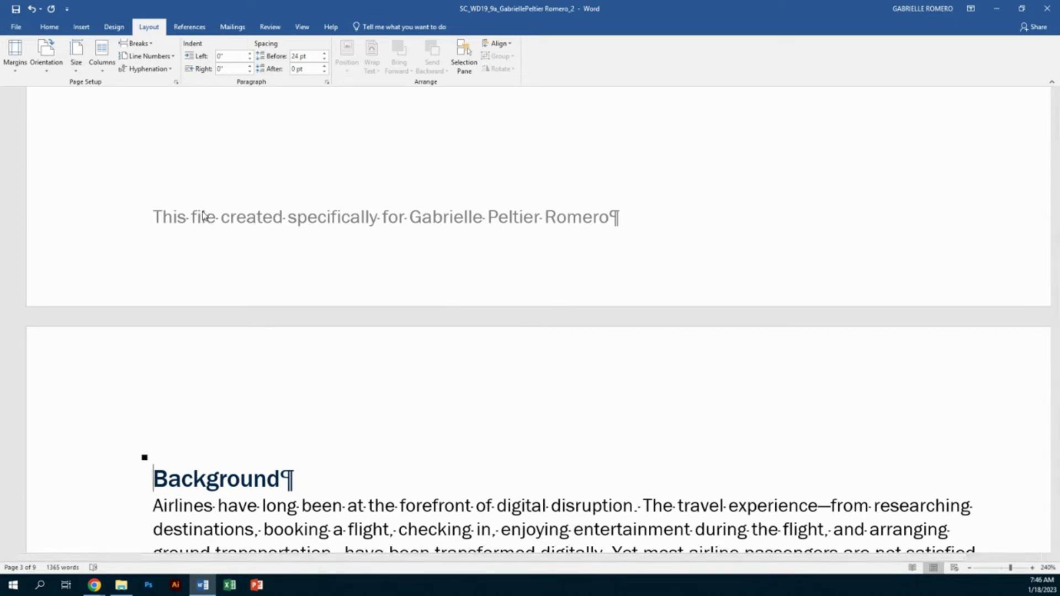
Insert an Automatic Table 2 table of contents before the page break on the page preceding the Background section.
scroll(272, 189, up, 5)
scroll(264, 207, up, 2)
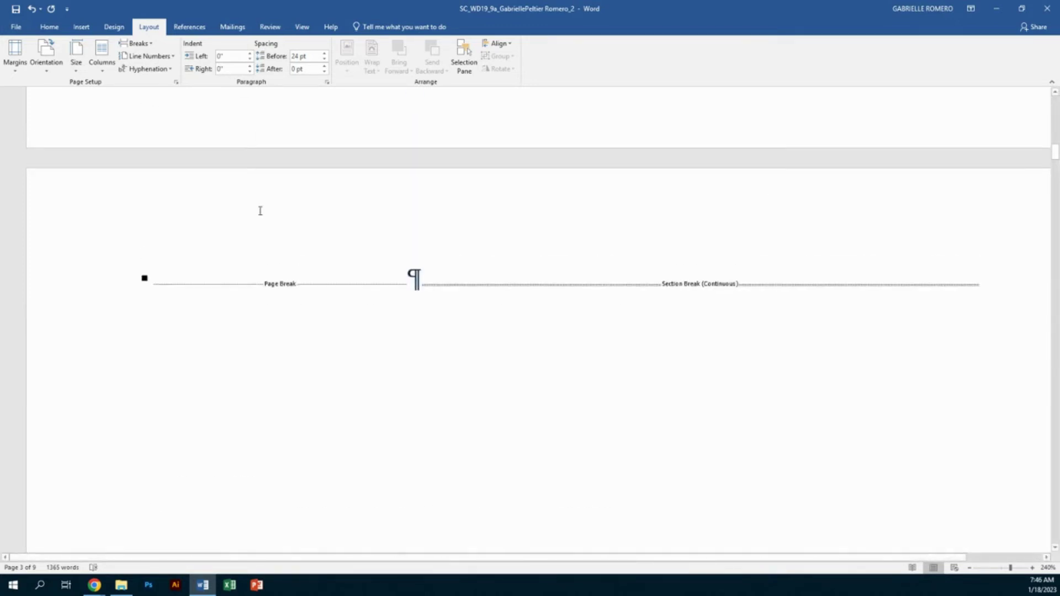
click(157, 282)
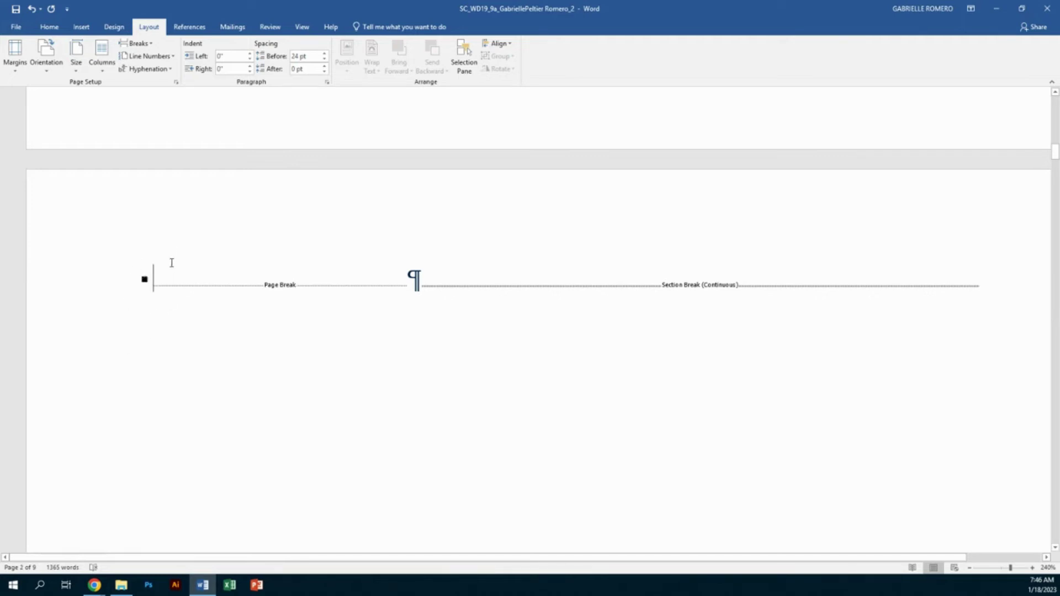
scroll(172, 263, up, 6)
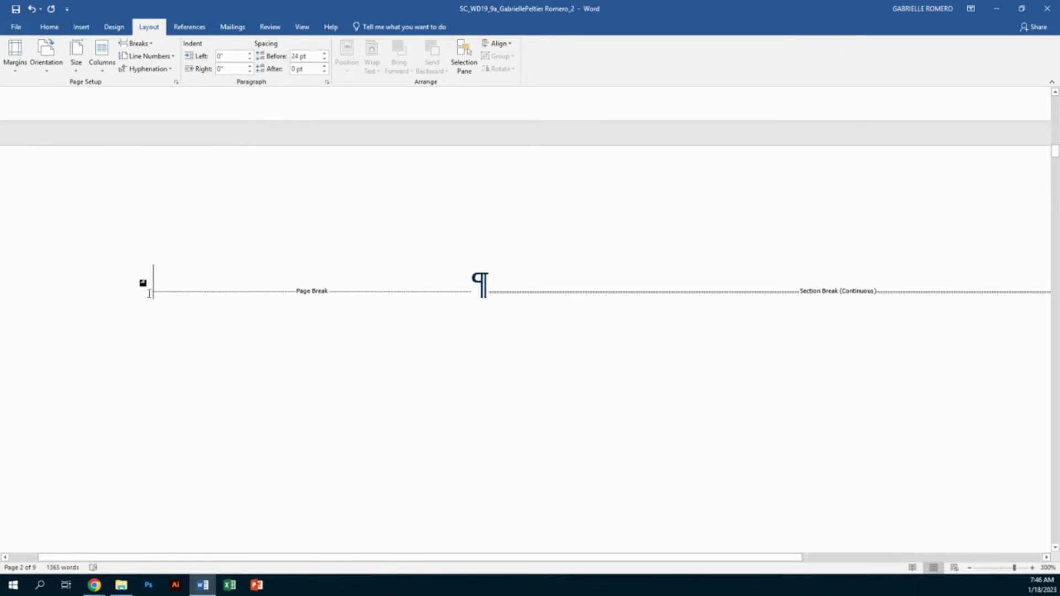
click(191, 28)
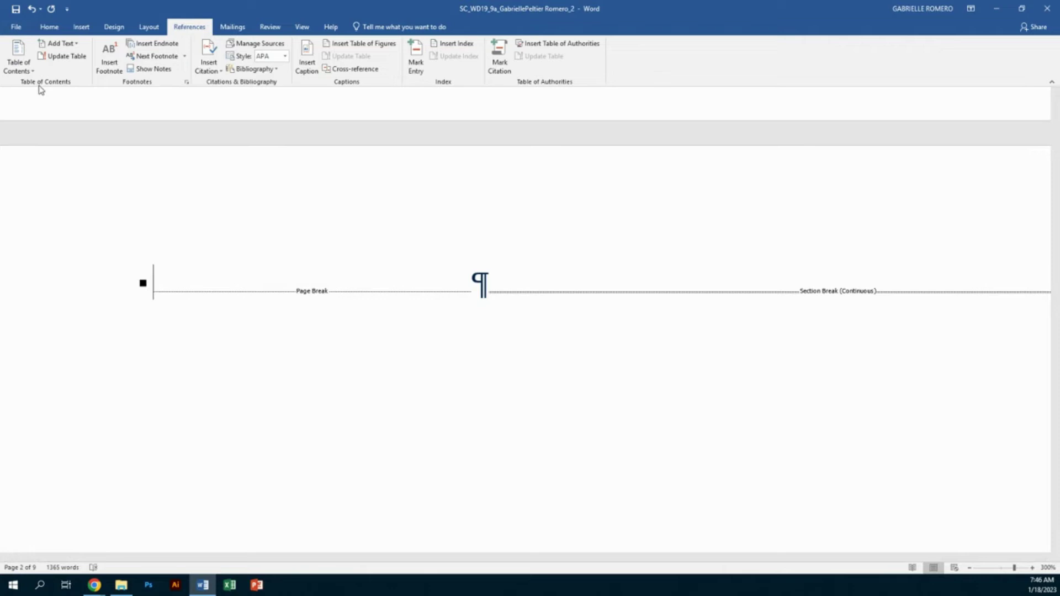
click(18, 58)
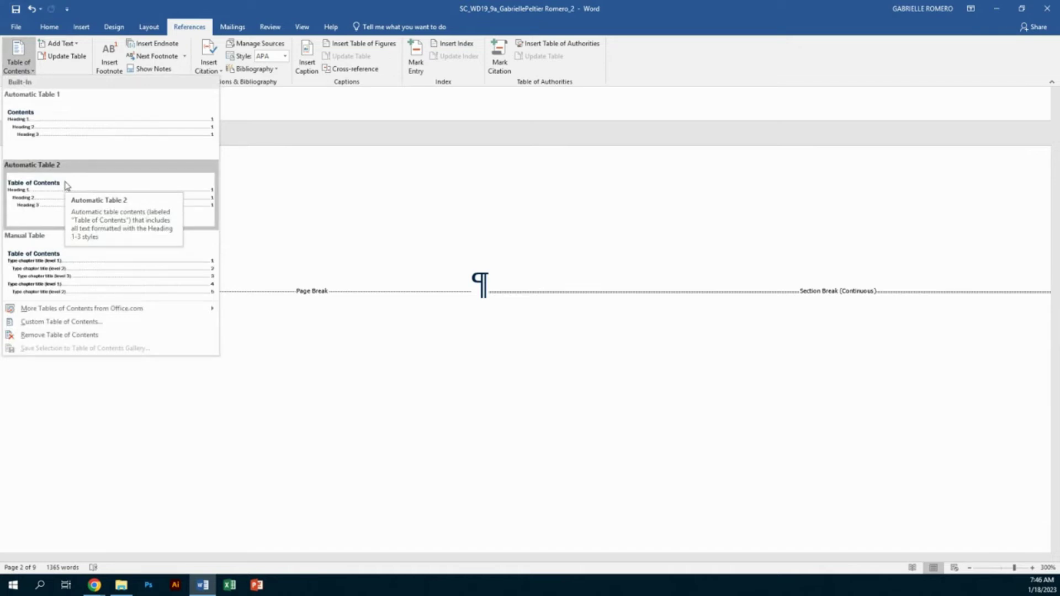
click(66, 185)
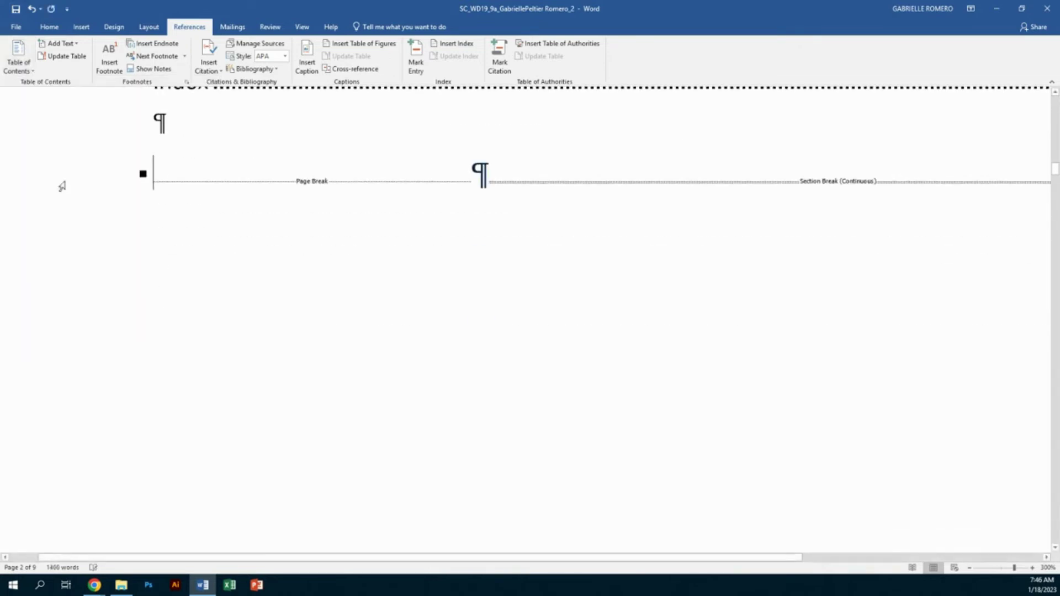
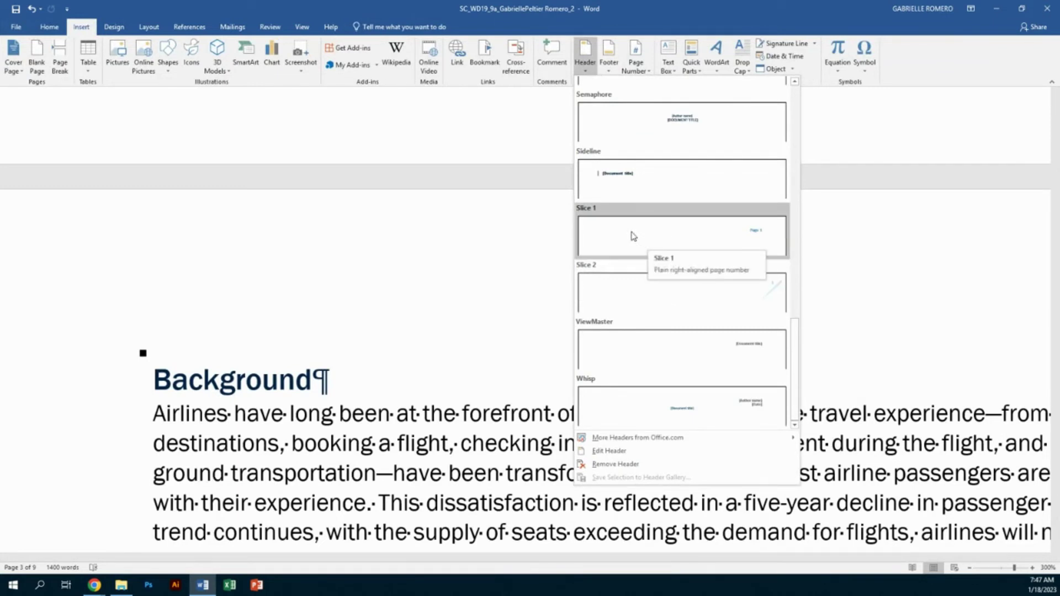
Insert the Slice 1 header on the page with the Background heading.
click(642, 243)
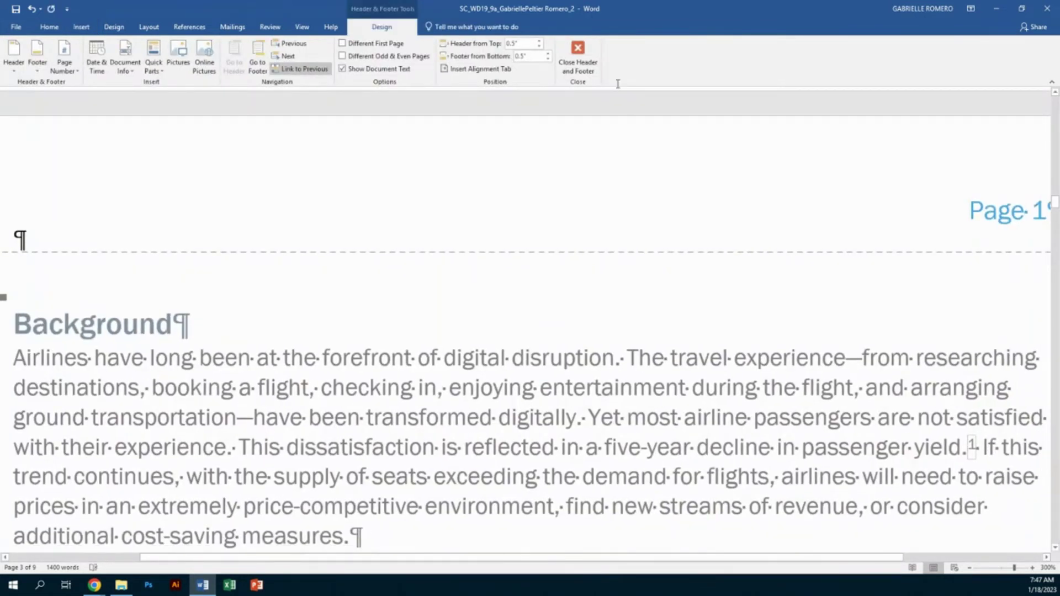
click(14, 72)
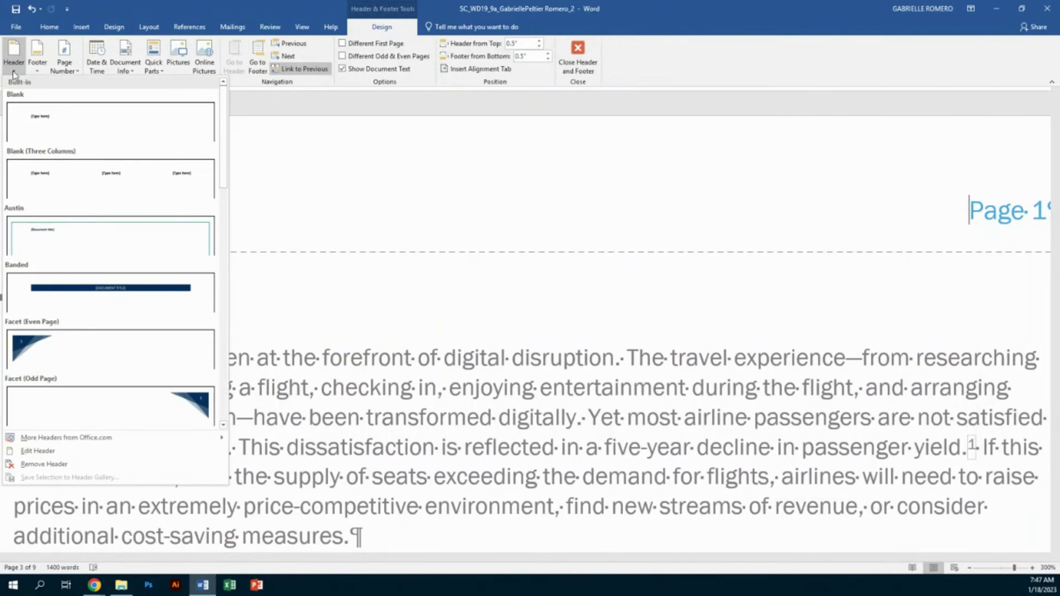
scroll(87, 283, down, 5)
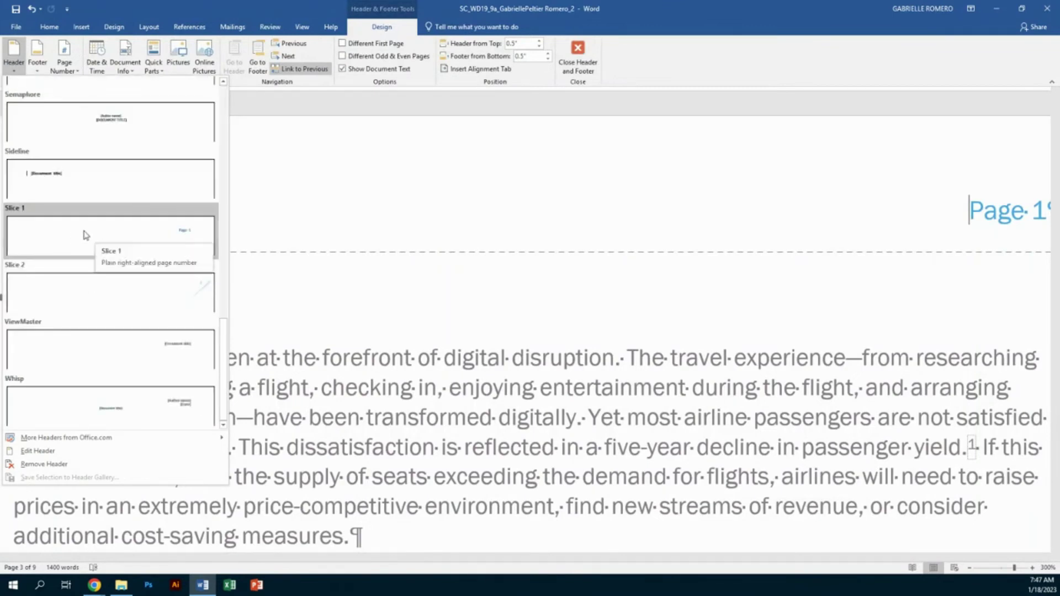
click(882, 192)
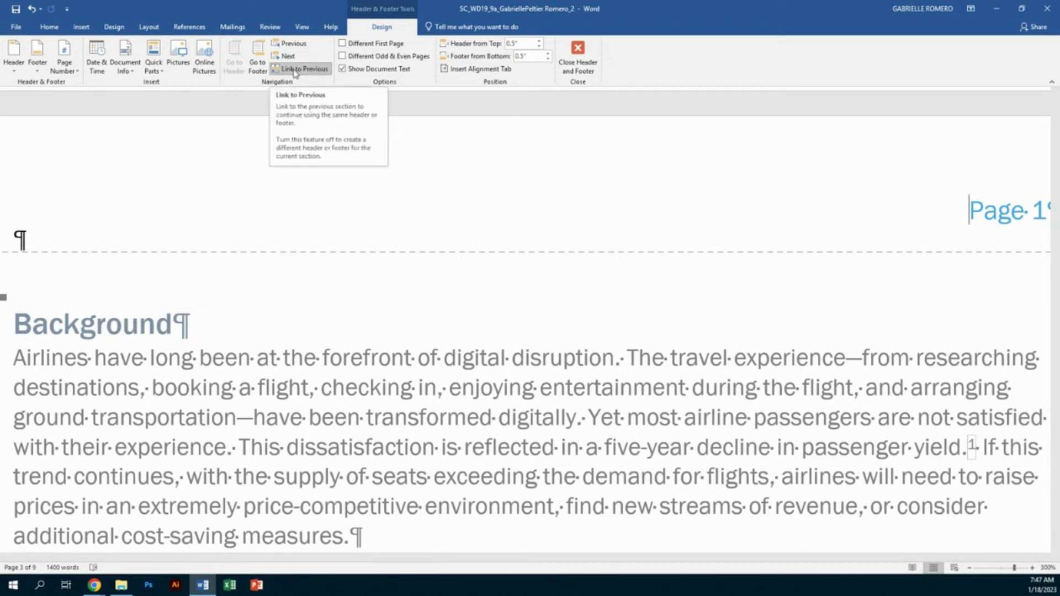
scroll(621, 241, up, 1)
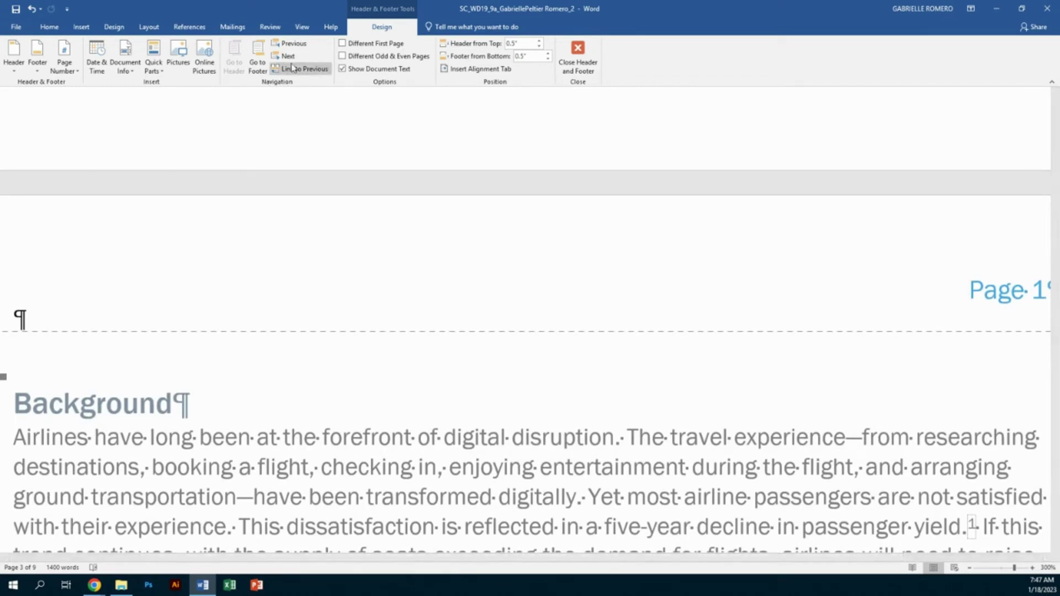
Remove the page number from the header of the Table of Contents page and close header editing.
click(288, 43)
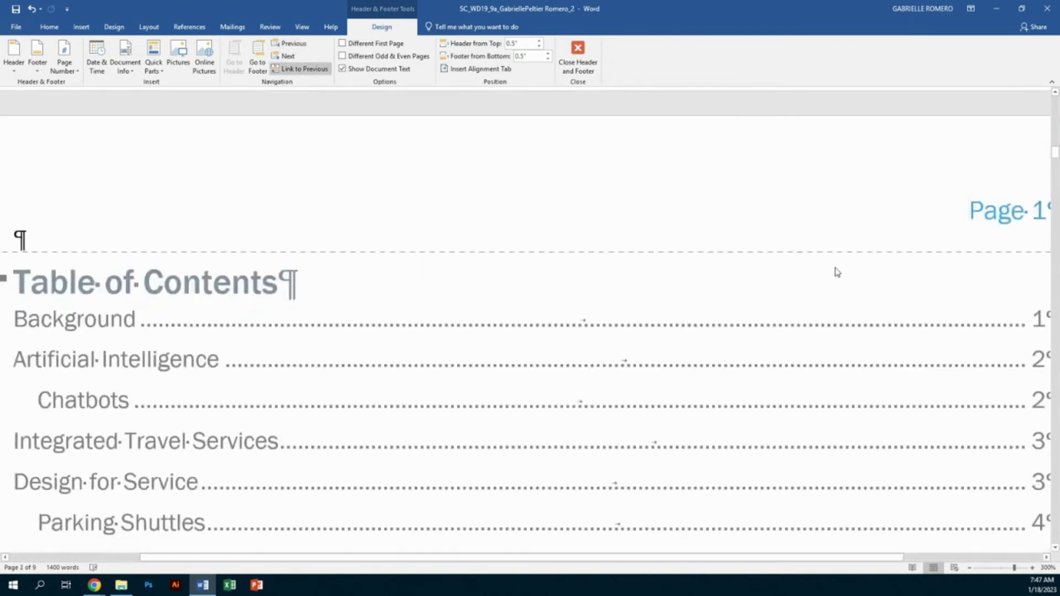
drag(669, 559, 775, 559)
drag(822, 210, 911, 217)
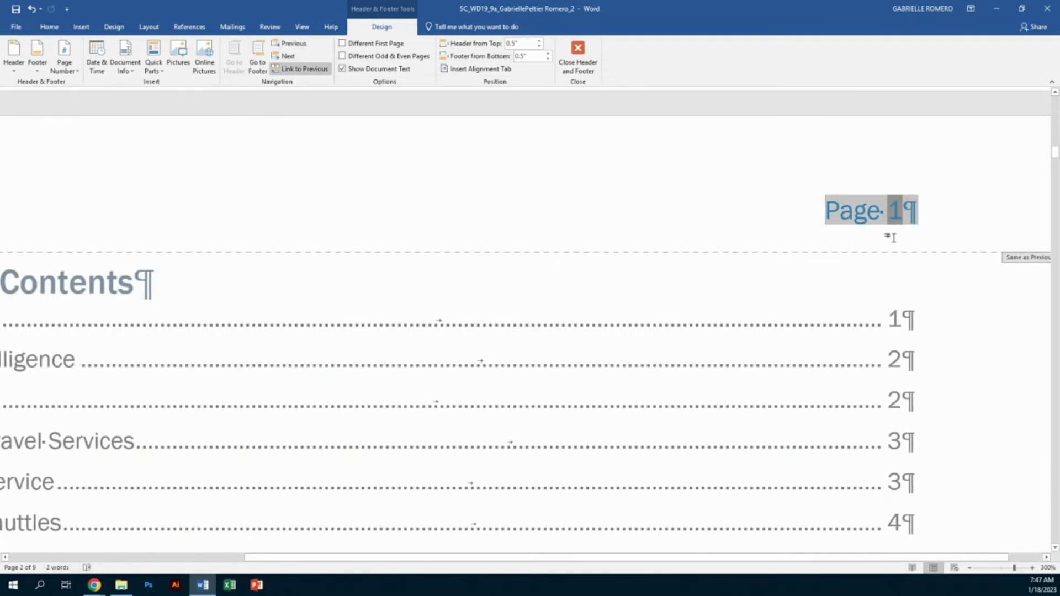
key(Delete)
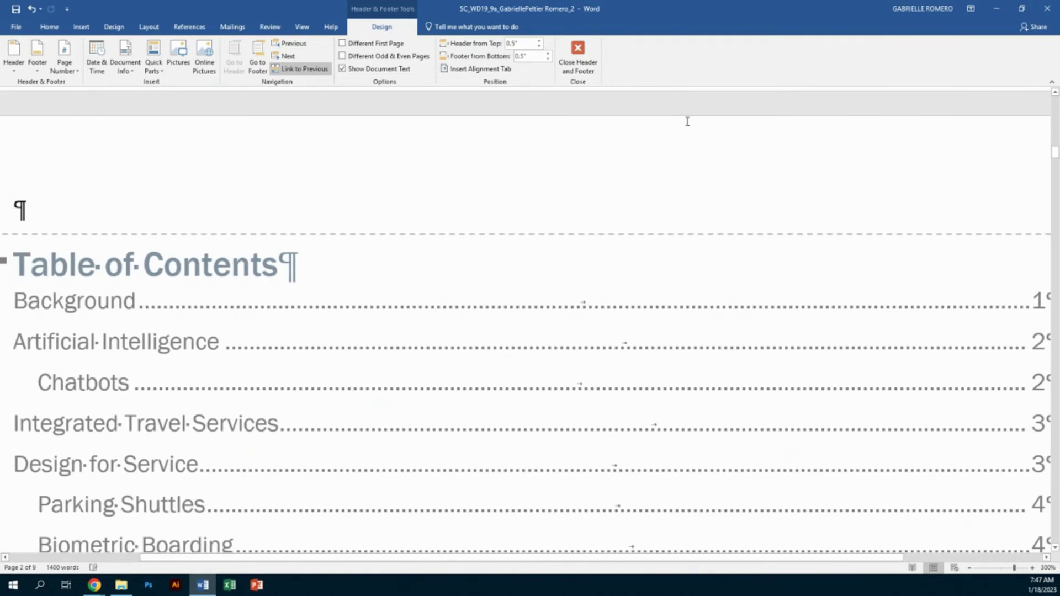
click(589, 66)
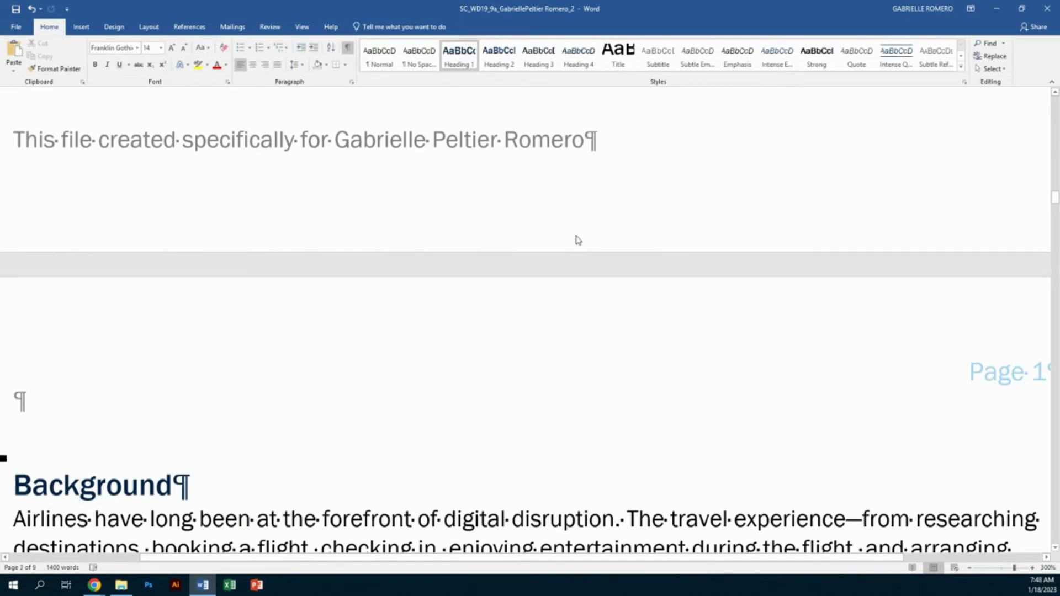
Delete the Next Page section break that follows the continuous section break below Figure 5.
scroll(578, 240, down, 15)
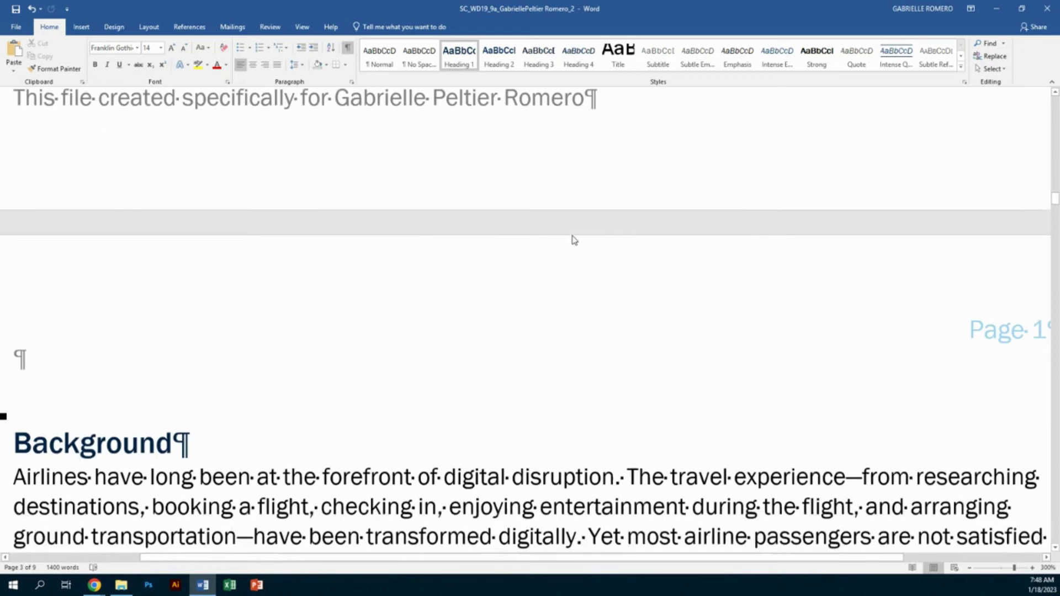
scroll(403, 369, down, 15)
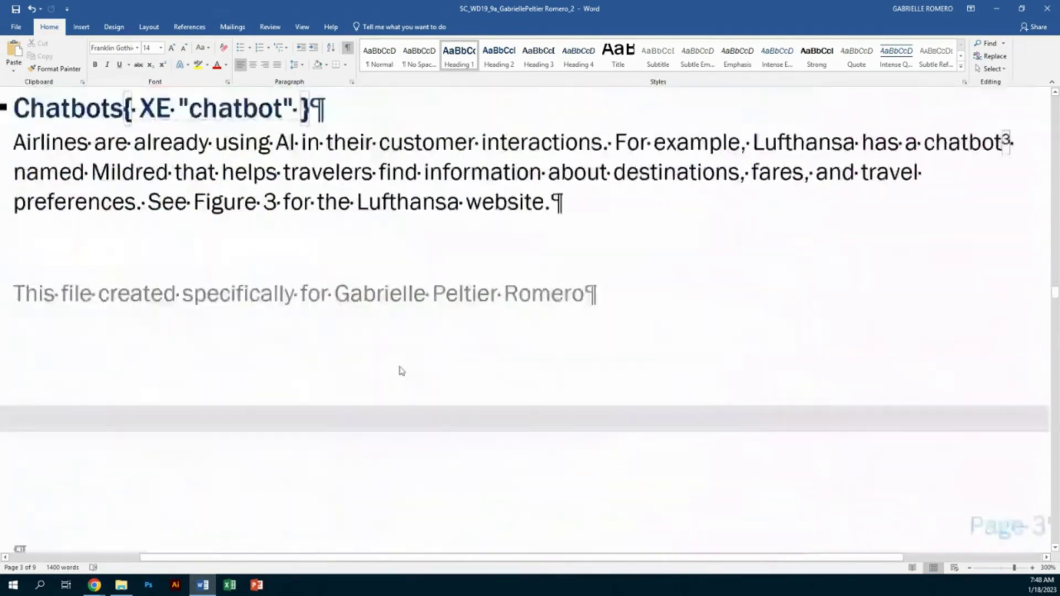
scroll(380, 370, down, 15)
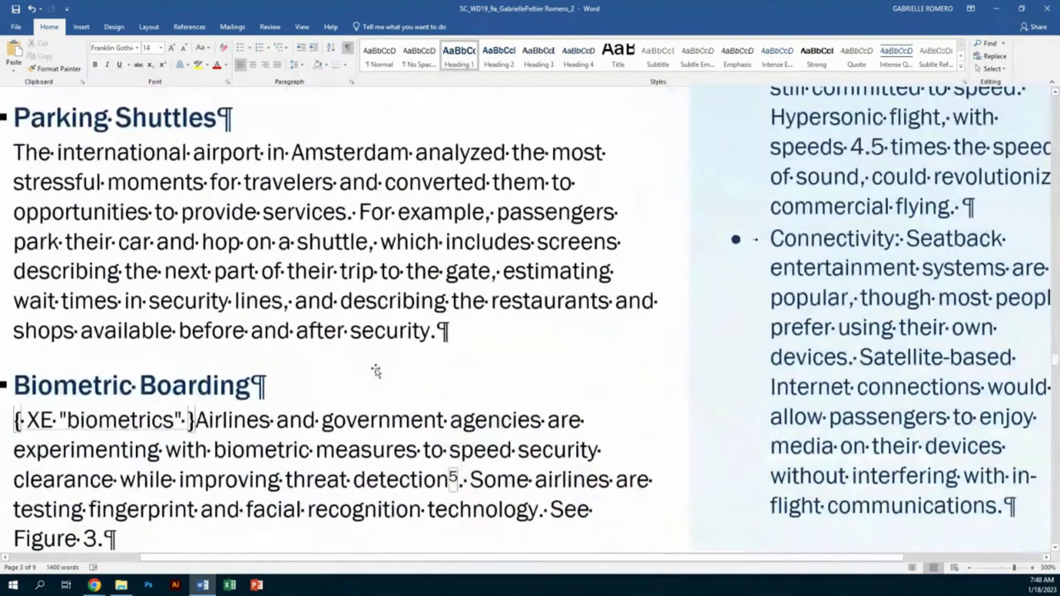
scroll(366, 359, down, 15)
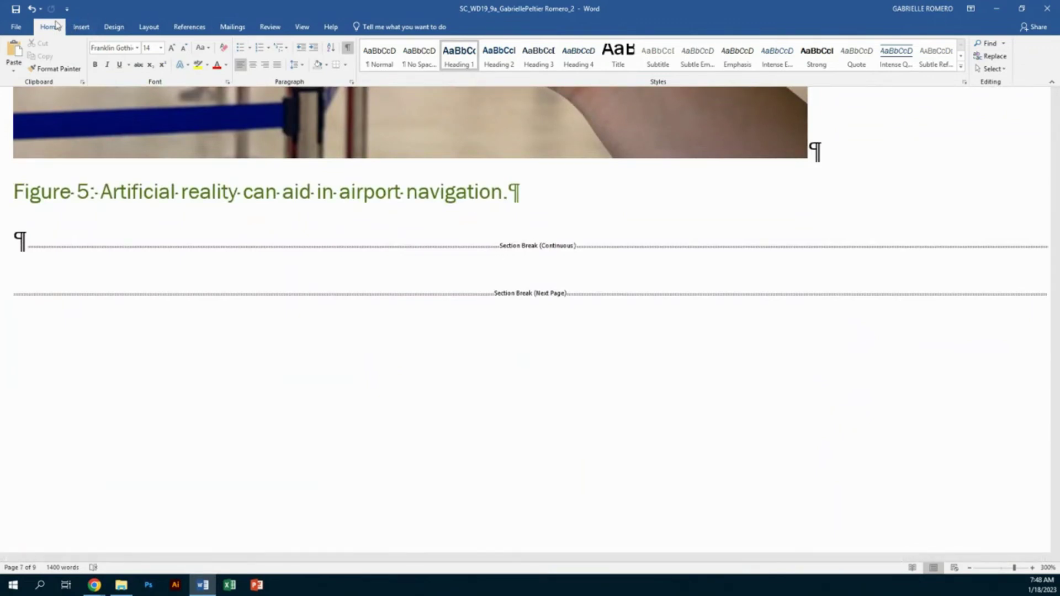
click(348, 49)
click(349, 49)
click(348, 48)
click(348, 49)
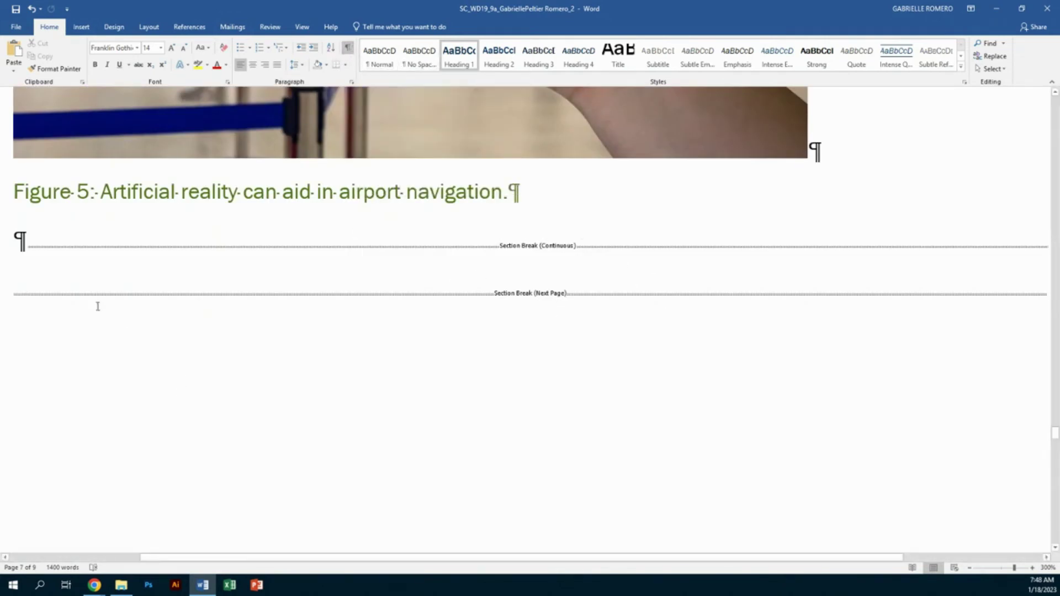
click(17, 295)
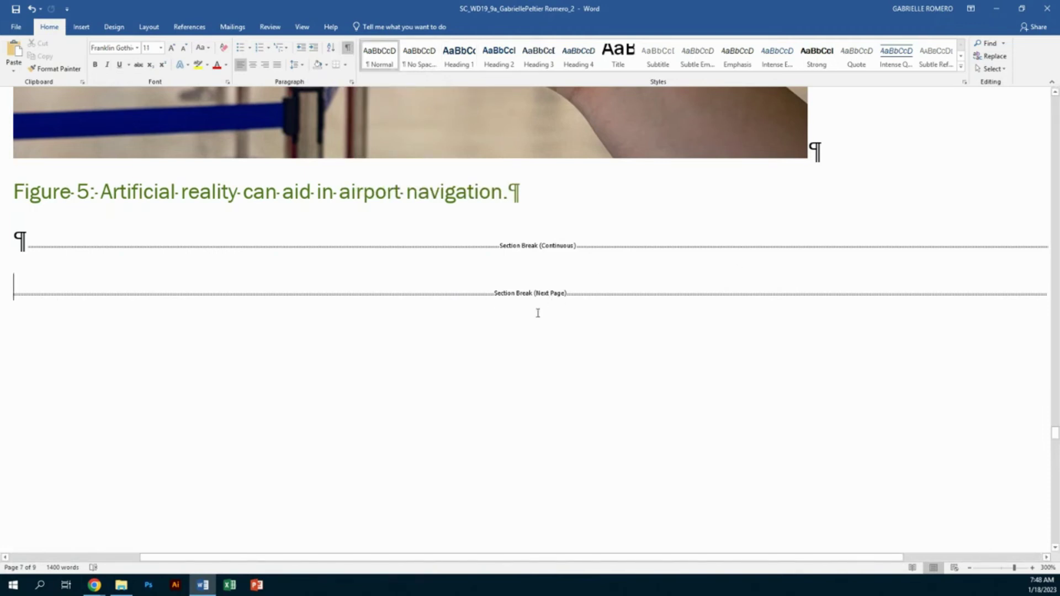
double_click(100, 309)
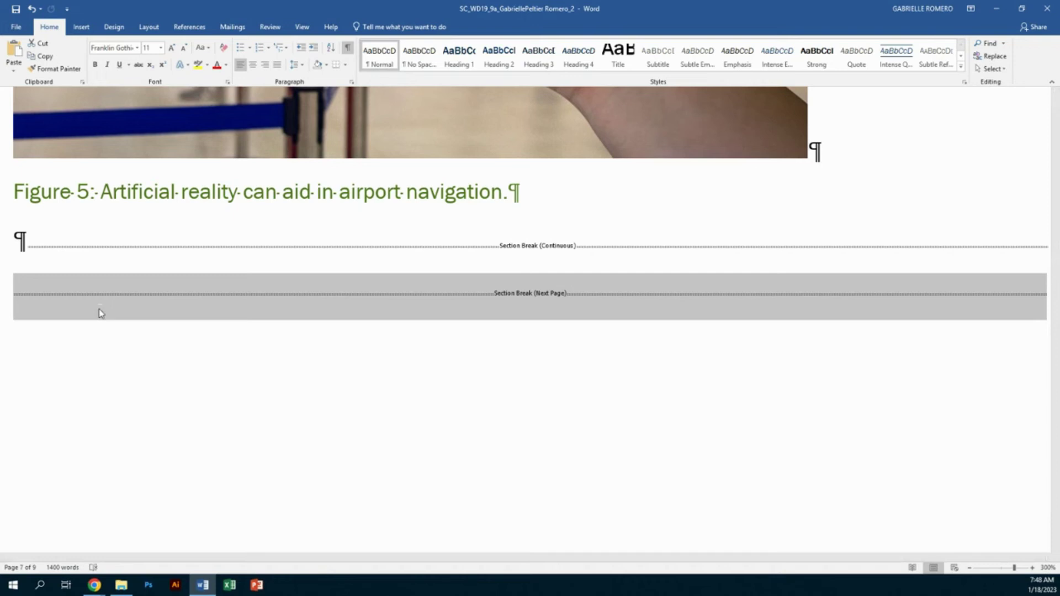
key(Delete)
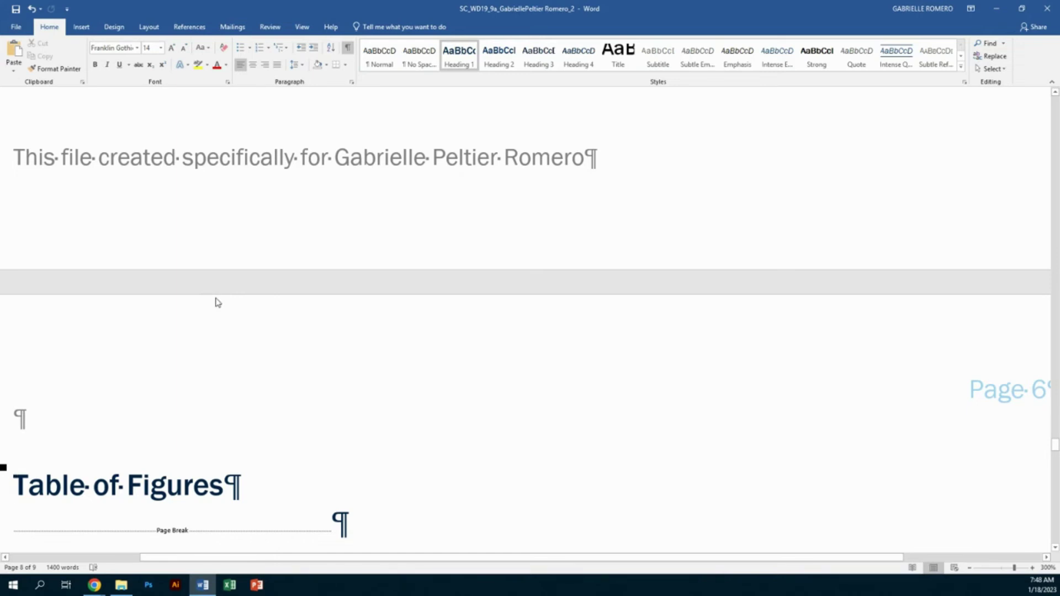
Insert a table of figures on a new line below the Table of Figures heading, using the From template format and the Figure caption label.
scroll(304, 397, down, 5)
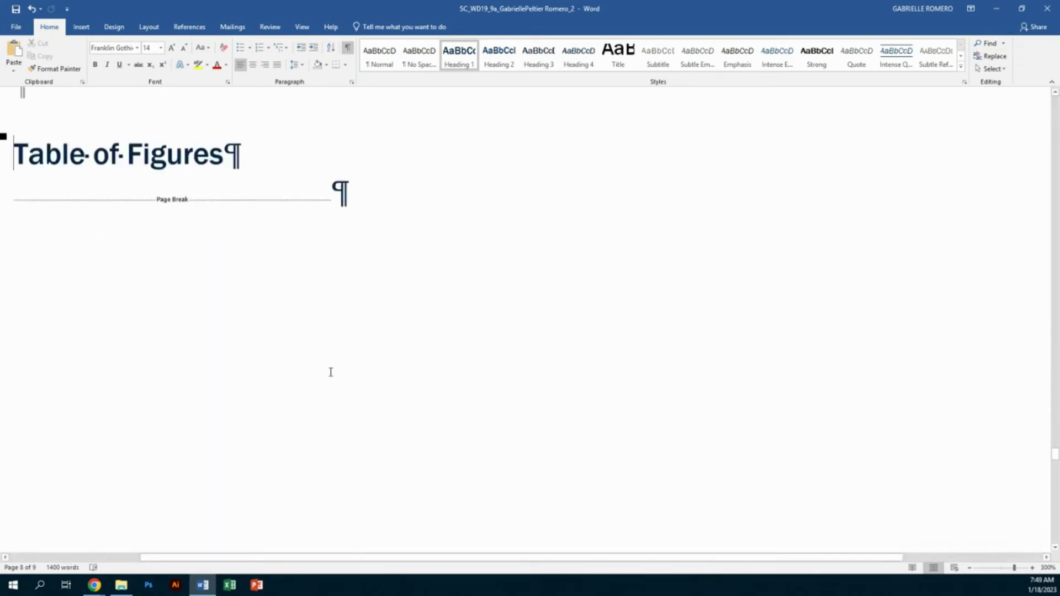
scroll(123, 331, up, 3)
click(255, 335)
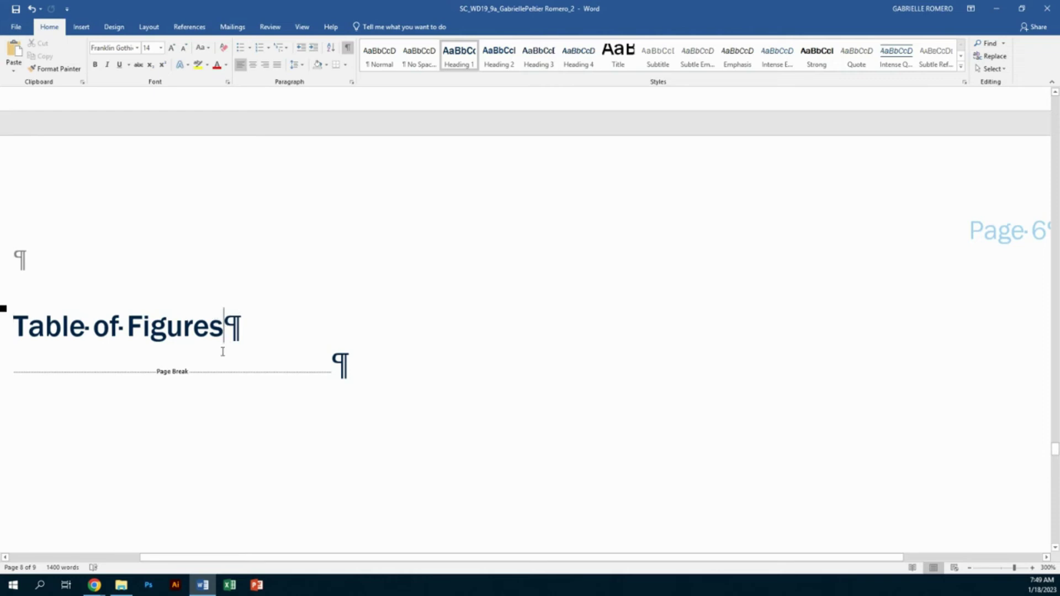
key(Return)
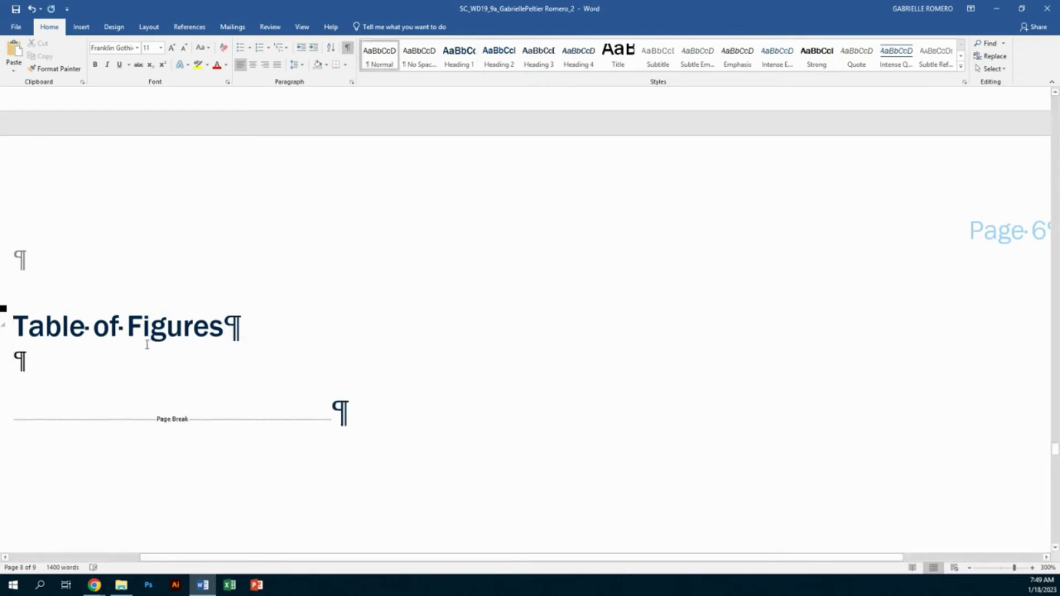
click(195, 27)
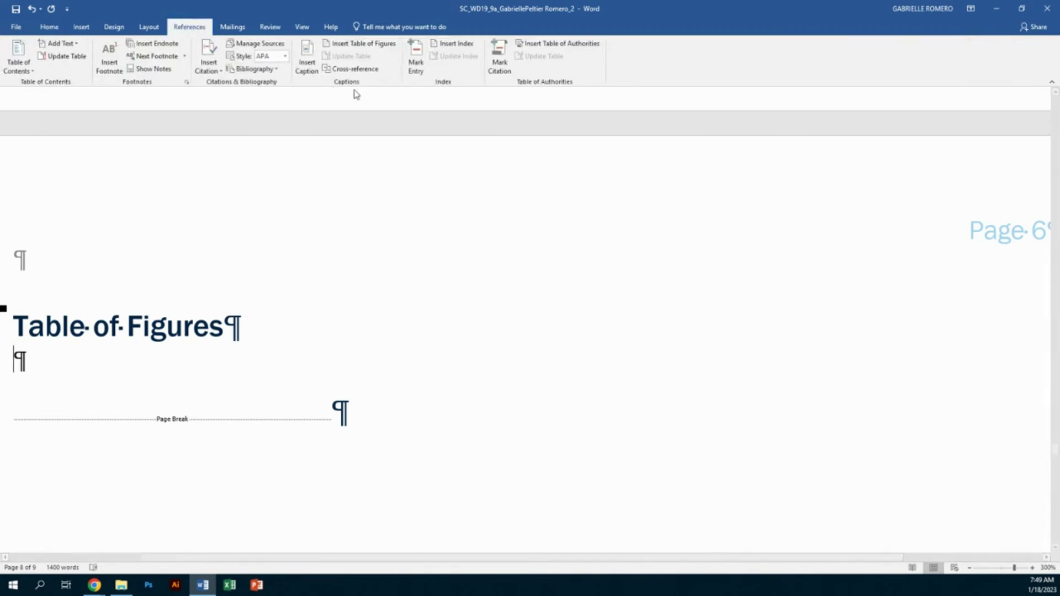
click(361, 43)
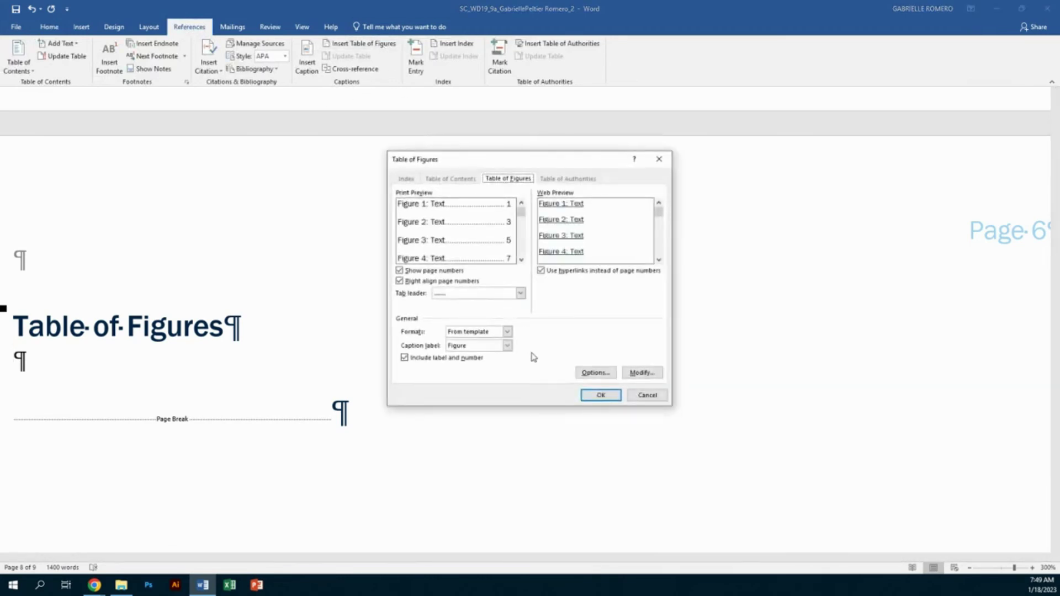
click(597, 395)
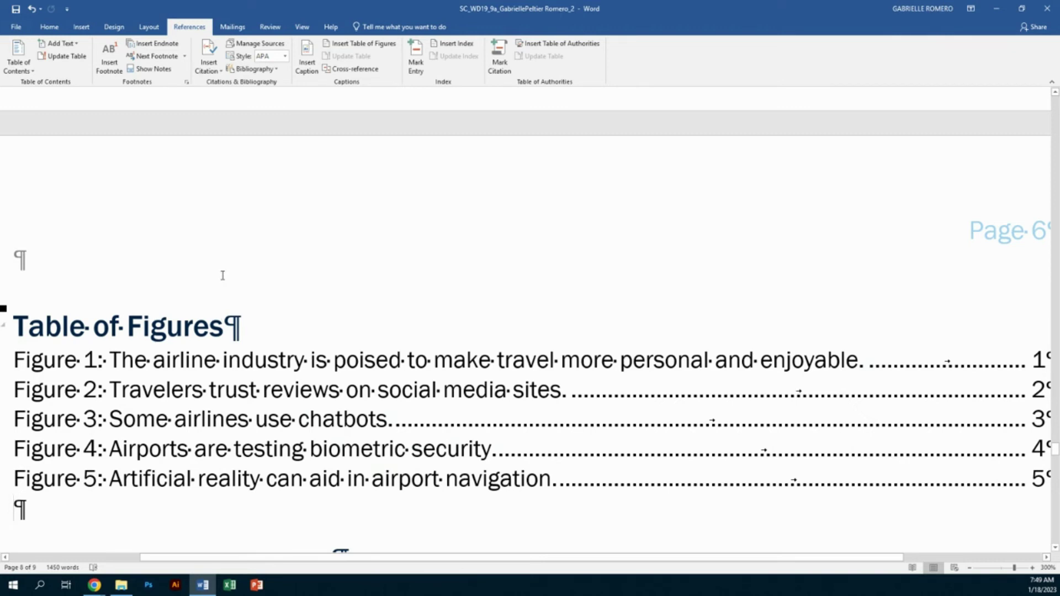
Insert an indented two-column index in the From template format on a new line below the Index heading.
scroll(223, 275, down, 15)
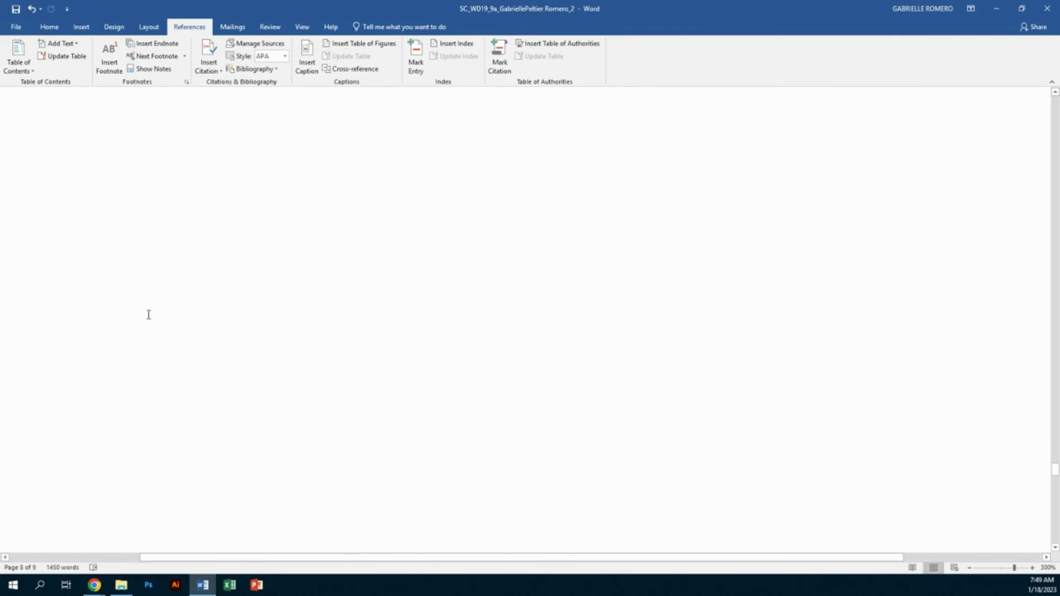
scroll(143, 301, down, 5)
click(102, 239)
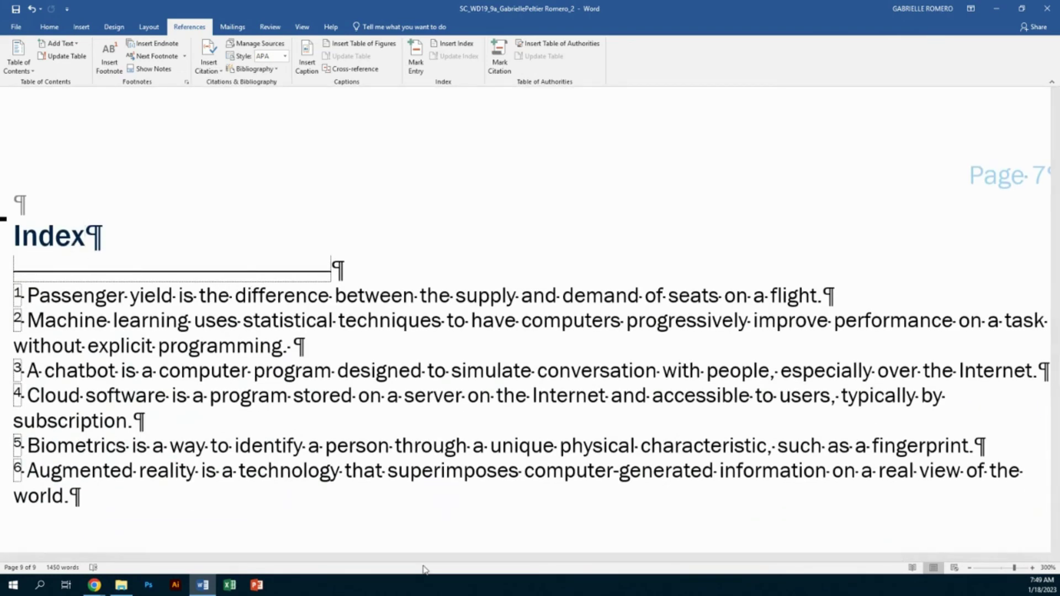
drag(408, 563, 347, 562)
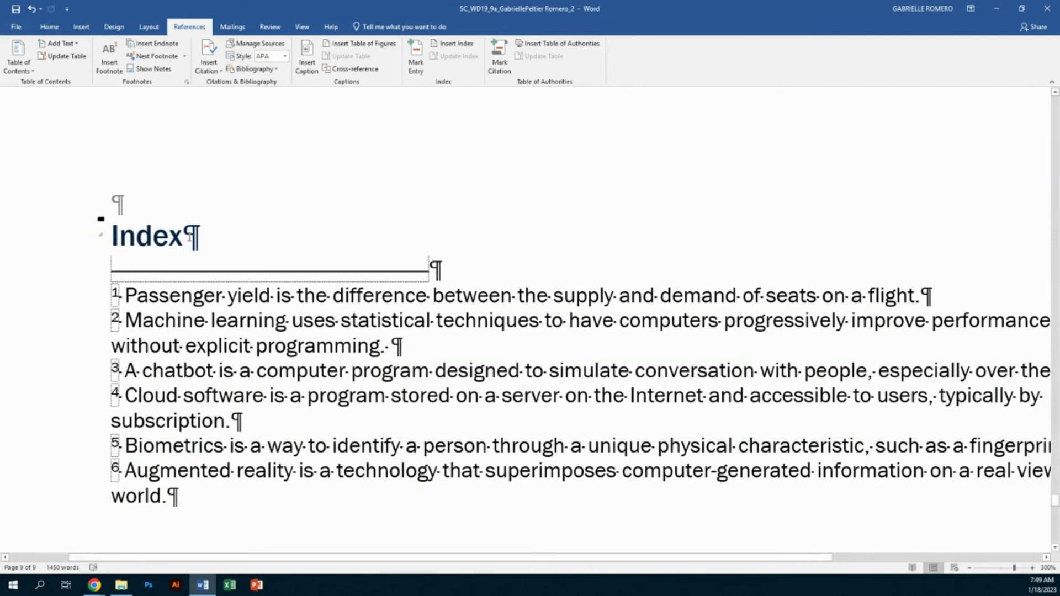
key(Return)
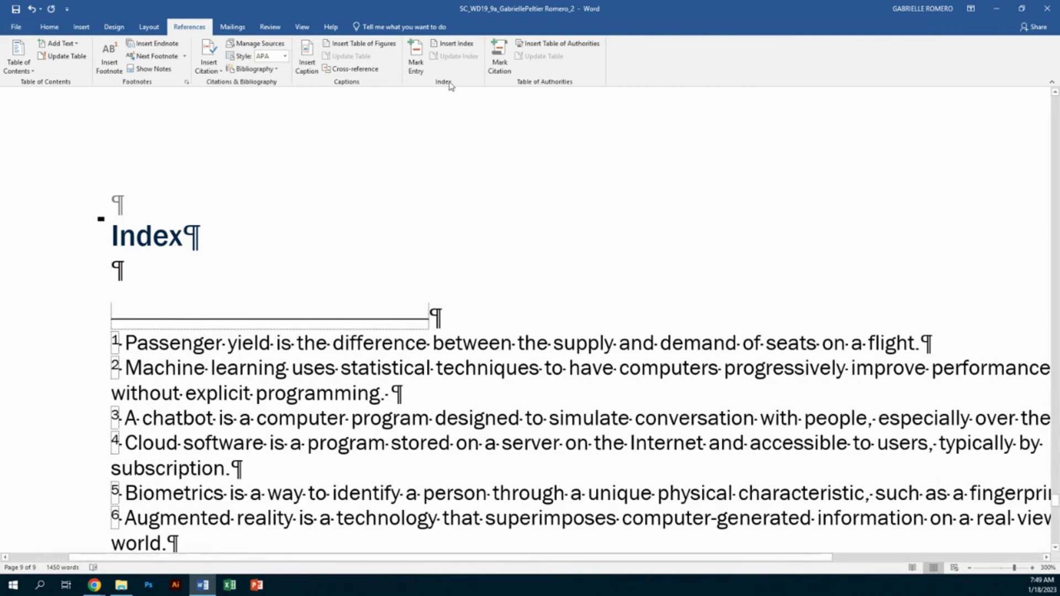
click(453, 43)
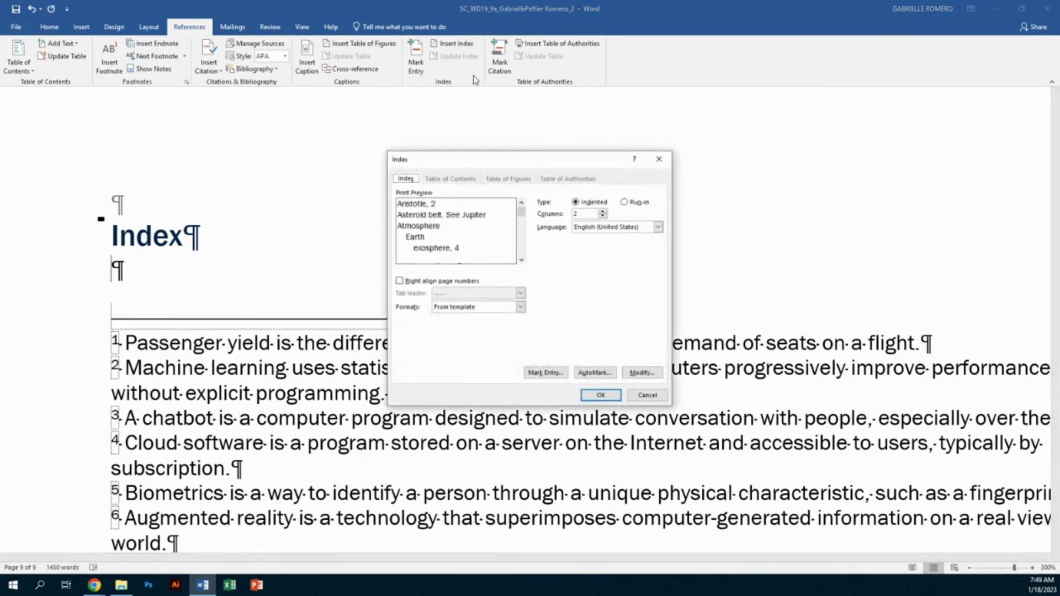
click(601, 396)
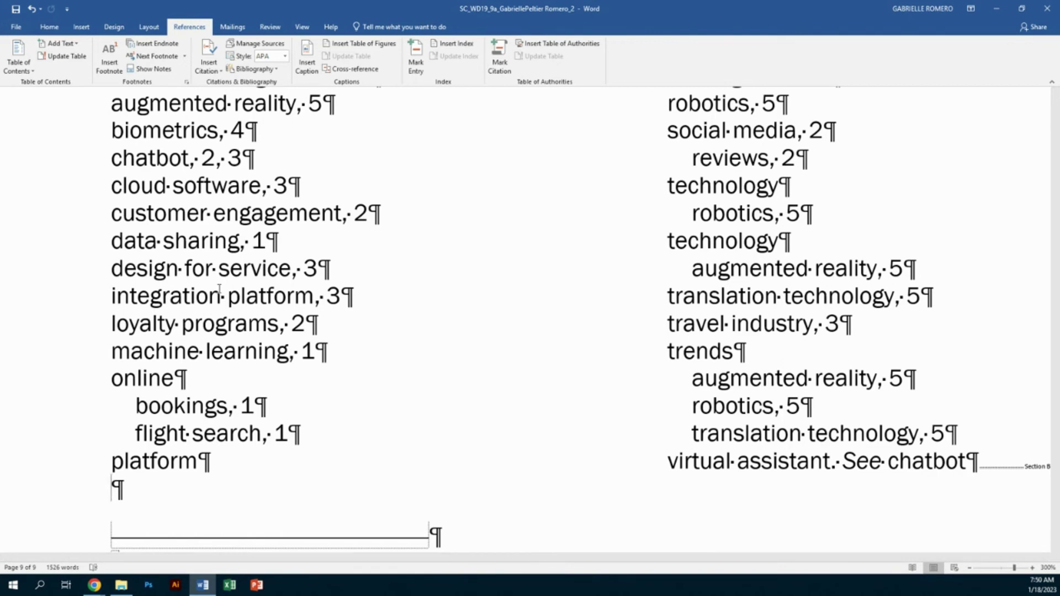
Go back from the index to the earlier pages of the document.
scroll(133, 309, up, 15)
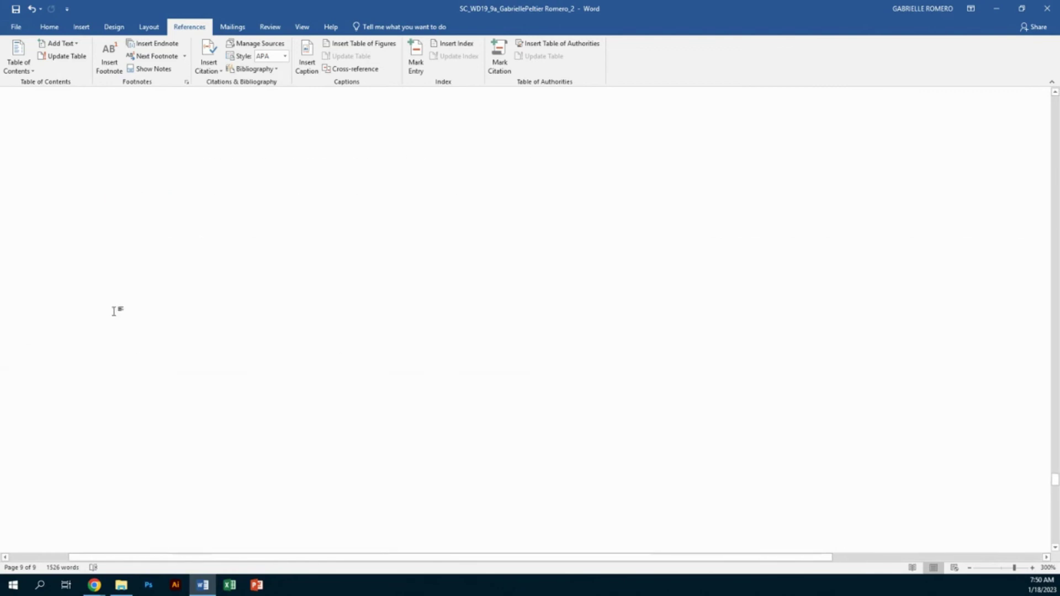
scroll(133, 310, up, 20)
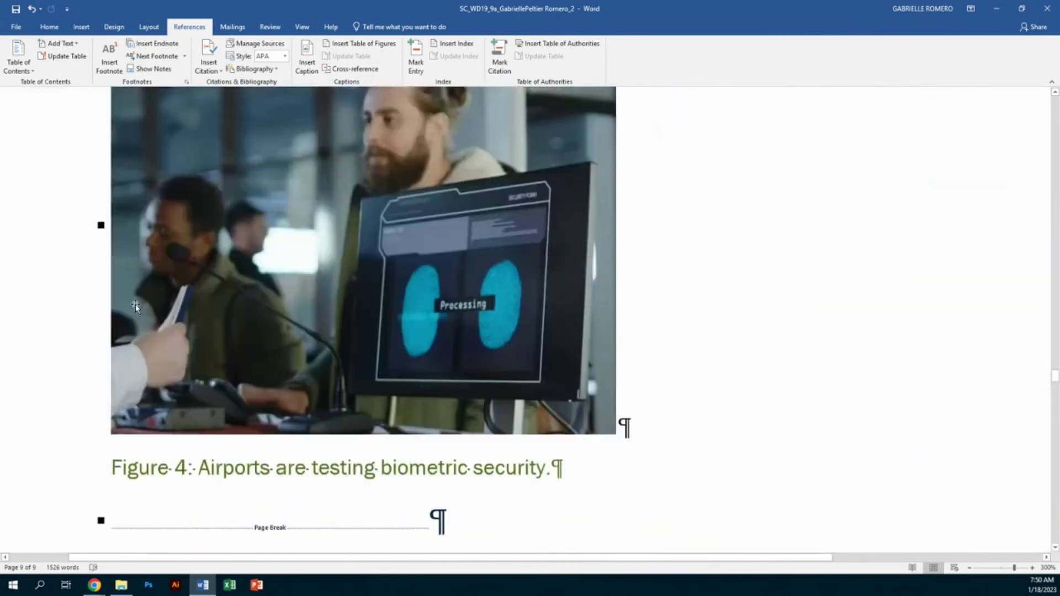